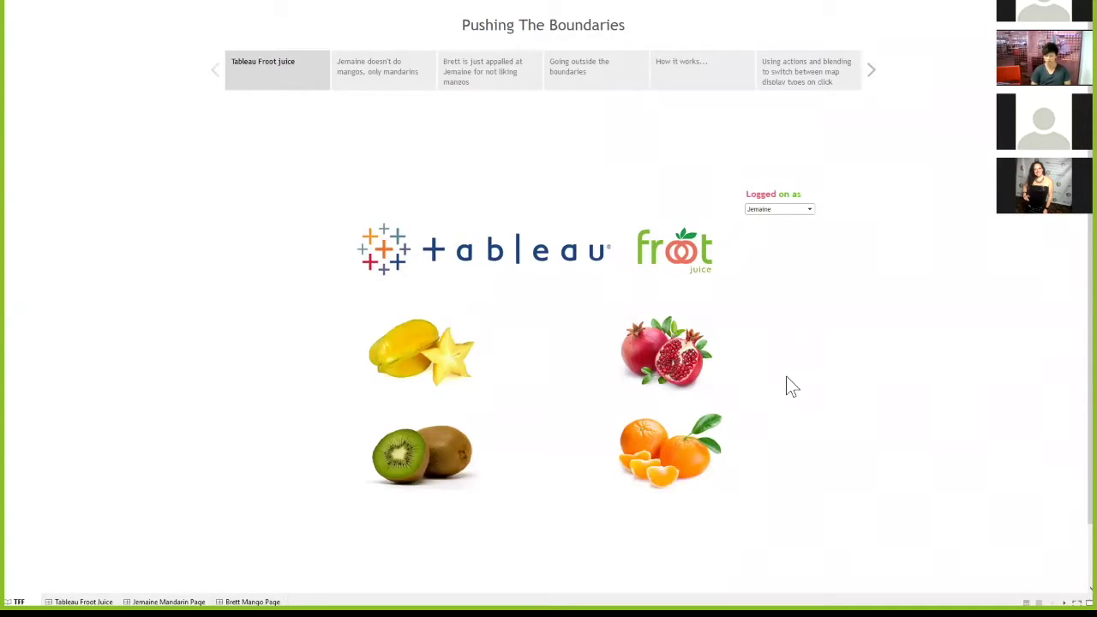
- Log on as Jemaine on the Tableau Froot Juice dashboard so the mandarin image shows
click(787, 209)
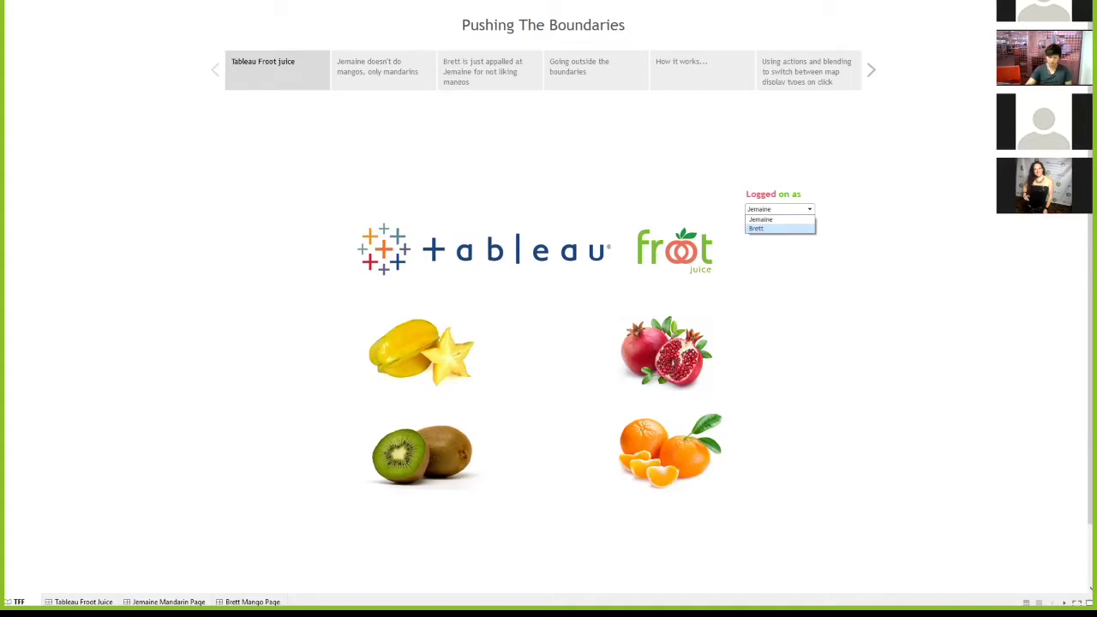
key(Escape)
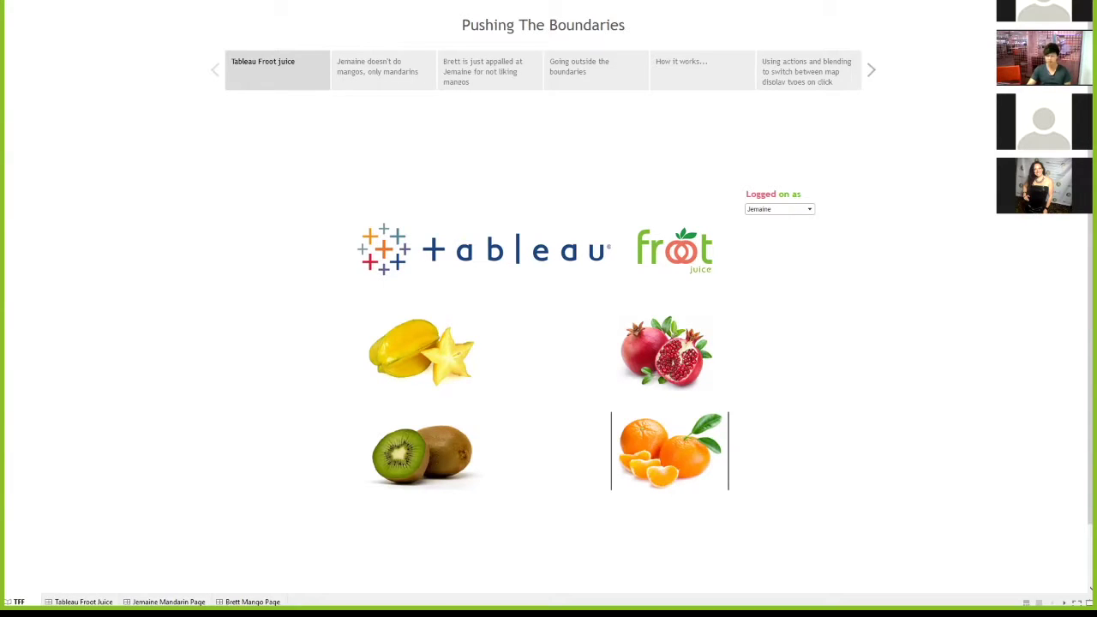
click(83, 602)
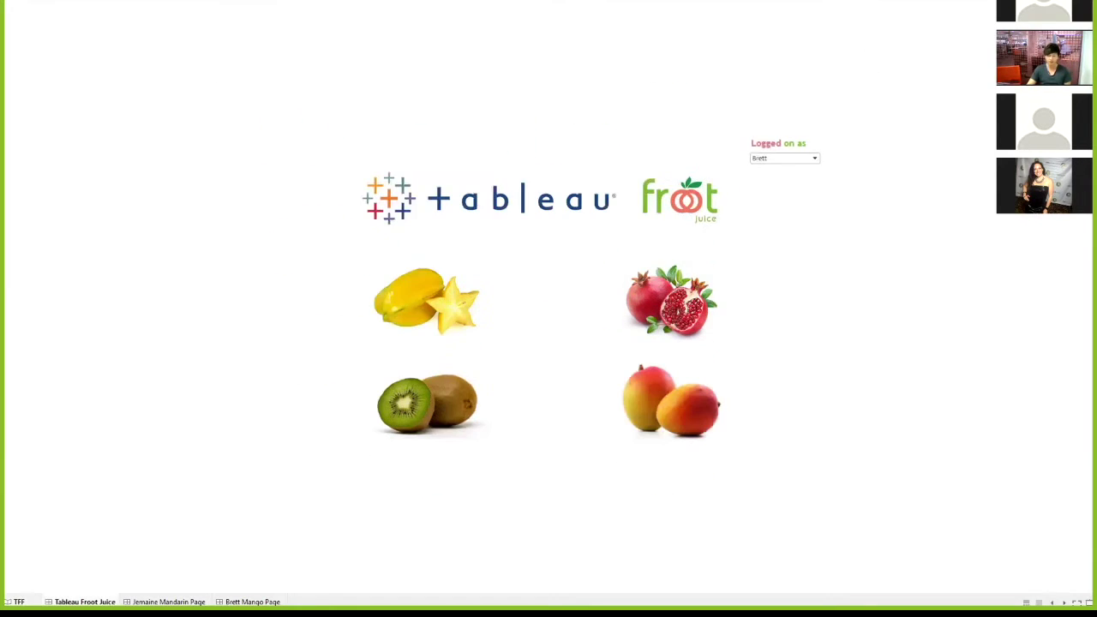
click(785, 158)
click(786, 167)
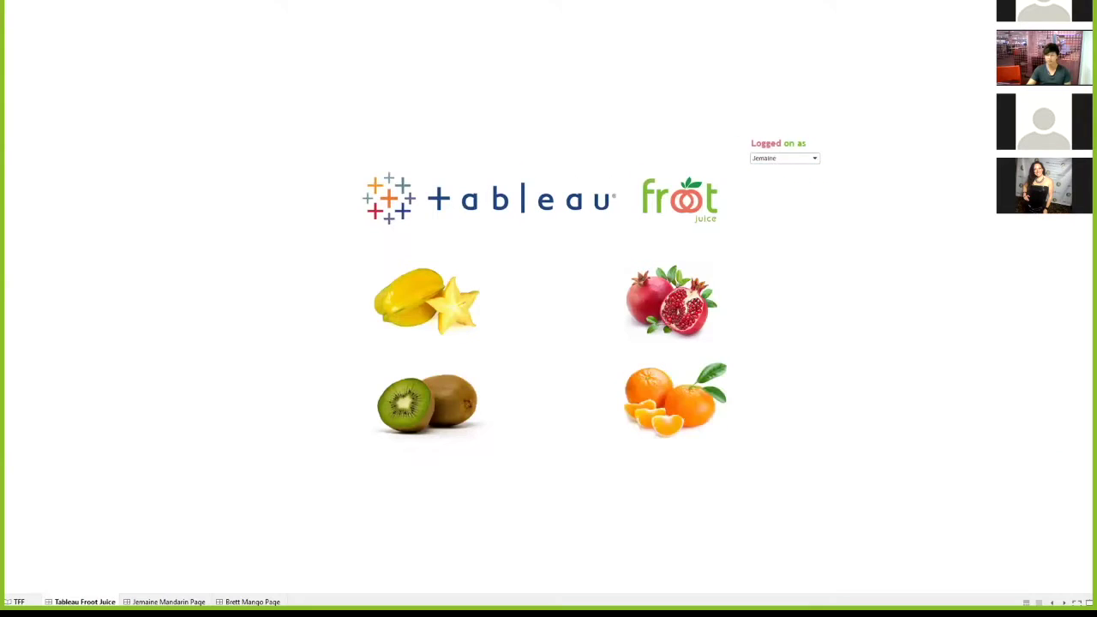
- Open the Jemaine Mandarin Page, then log on as Brett, open the Brett Mango Page, and return to the story
click(703, 401)
click(786, 157)
click(786, 177)
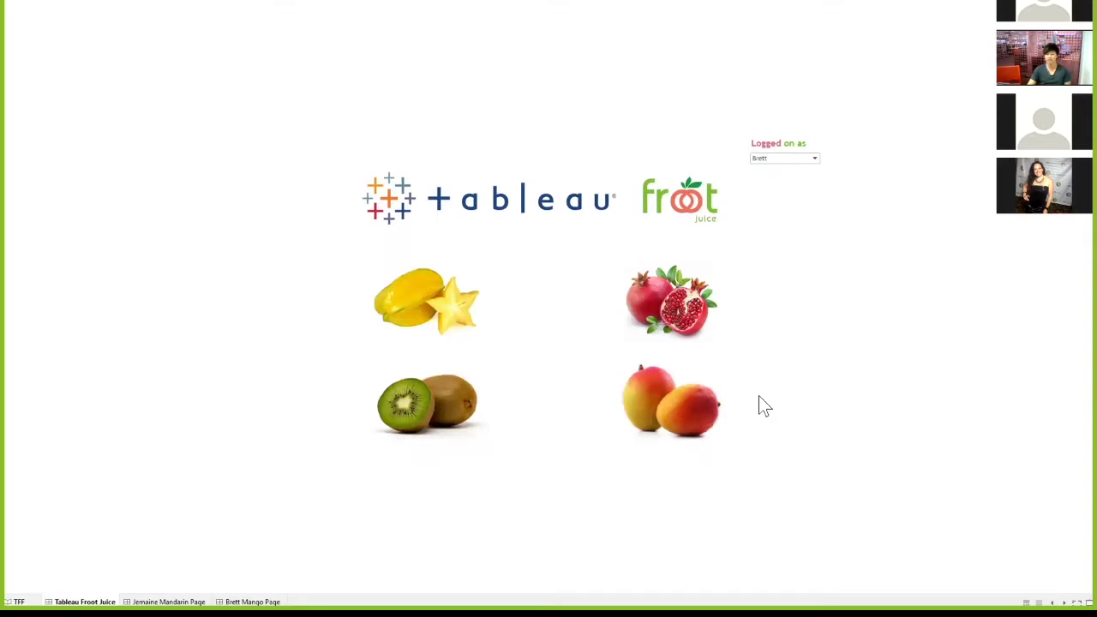
click(701, 406)
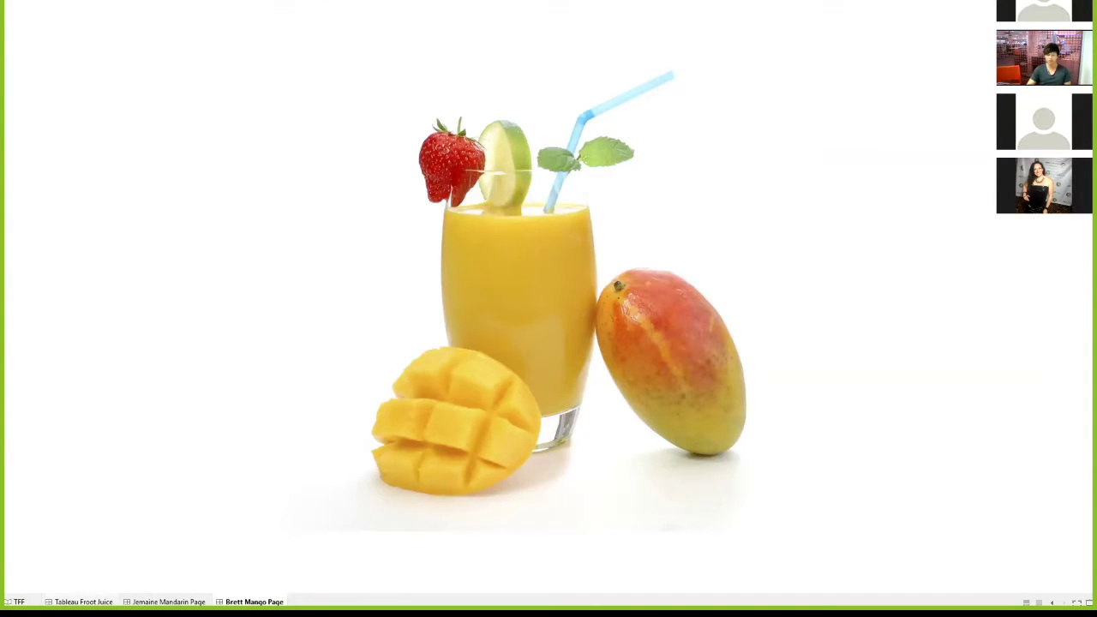
click(767, 279)
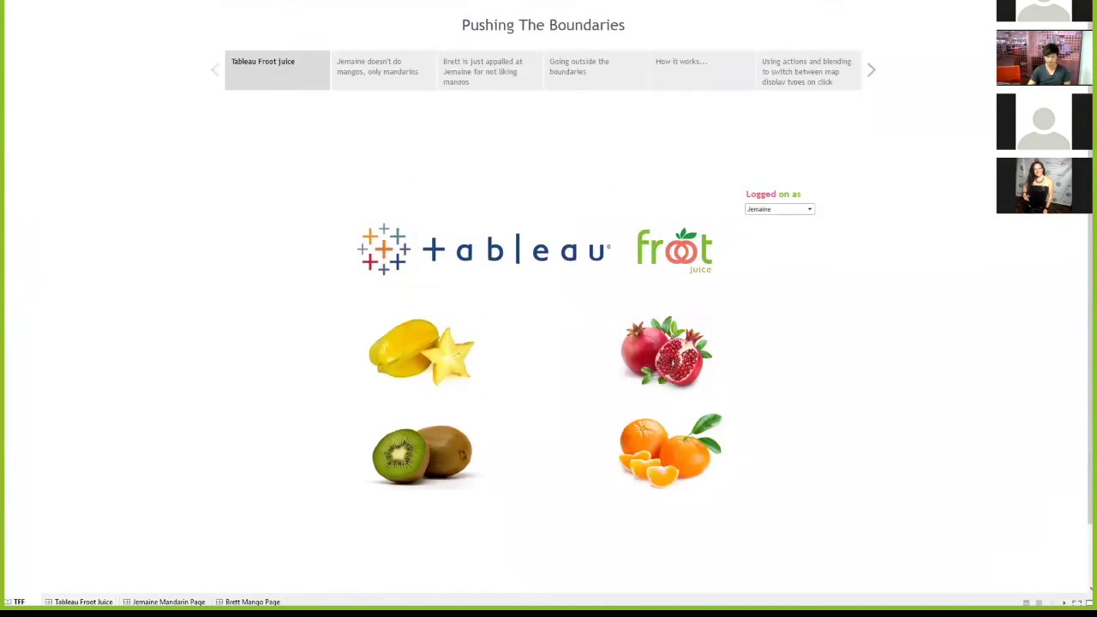
- Step through the 'Jemaine doesn't do mangos' and Brett's-reaction points to 'Going outside the boundaries'
click(369, 79)
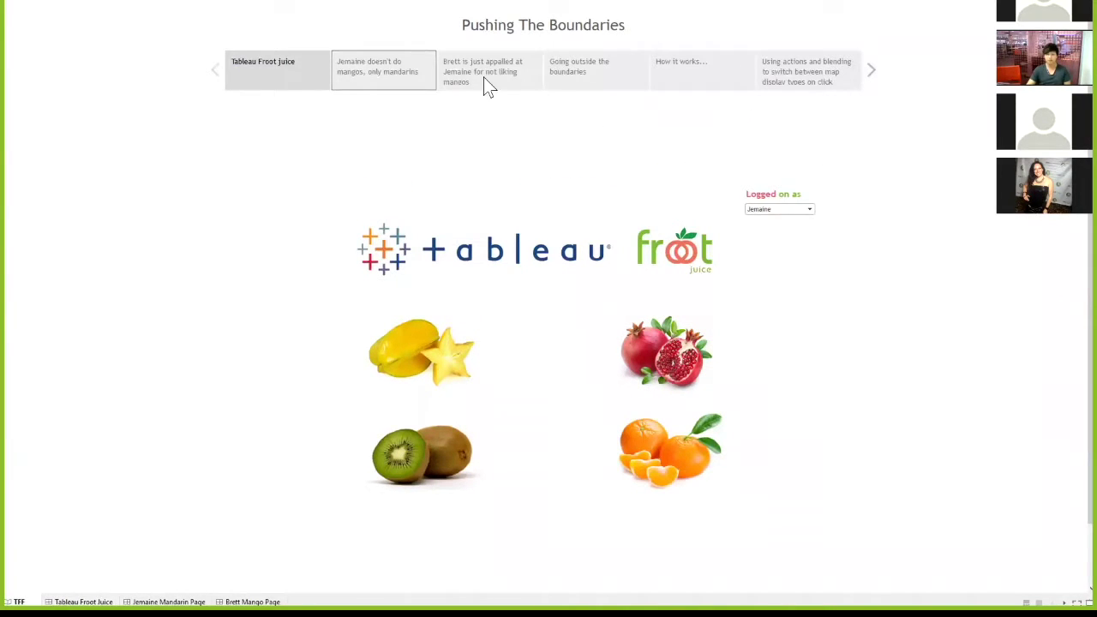
click(492, 73)
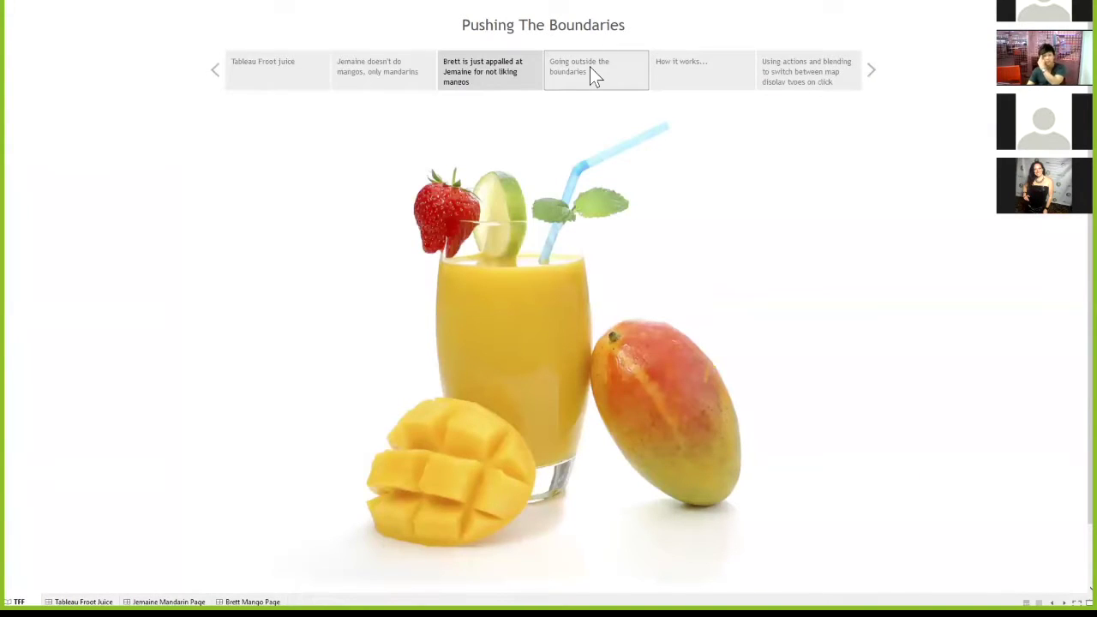
click(590, 68)
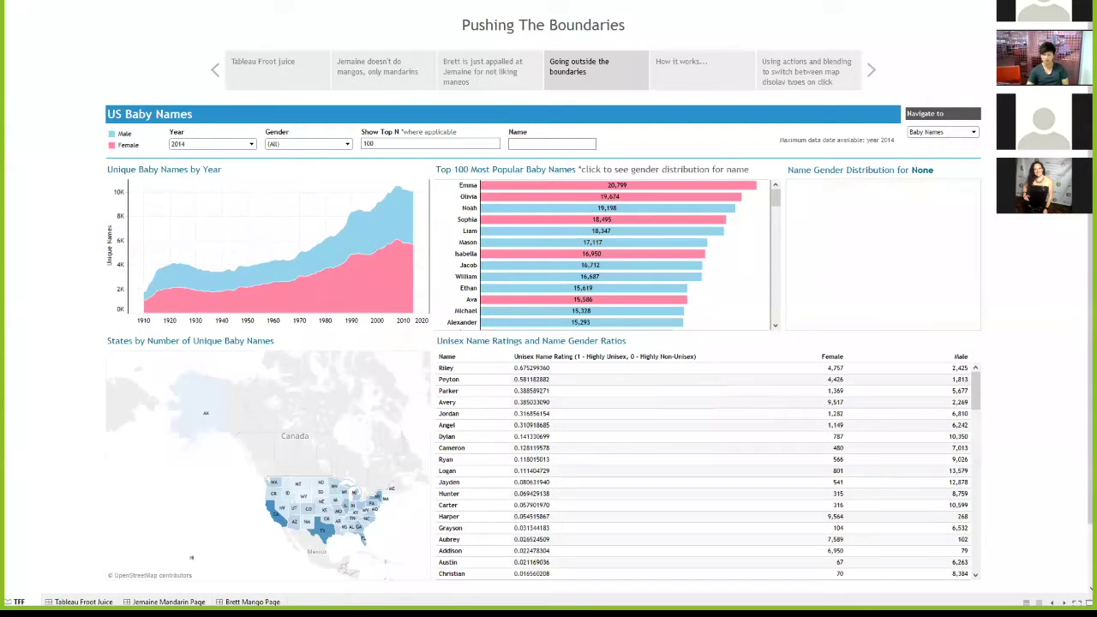
- Choose Executions in the Navigate to dropdown to show the US Executions dashboard
click(943, 132)
click(934, 152)
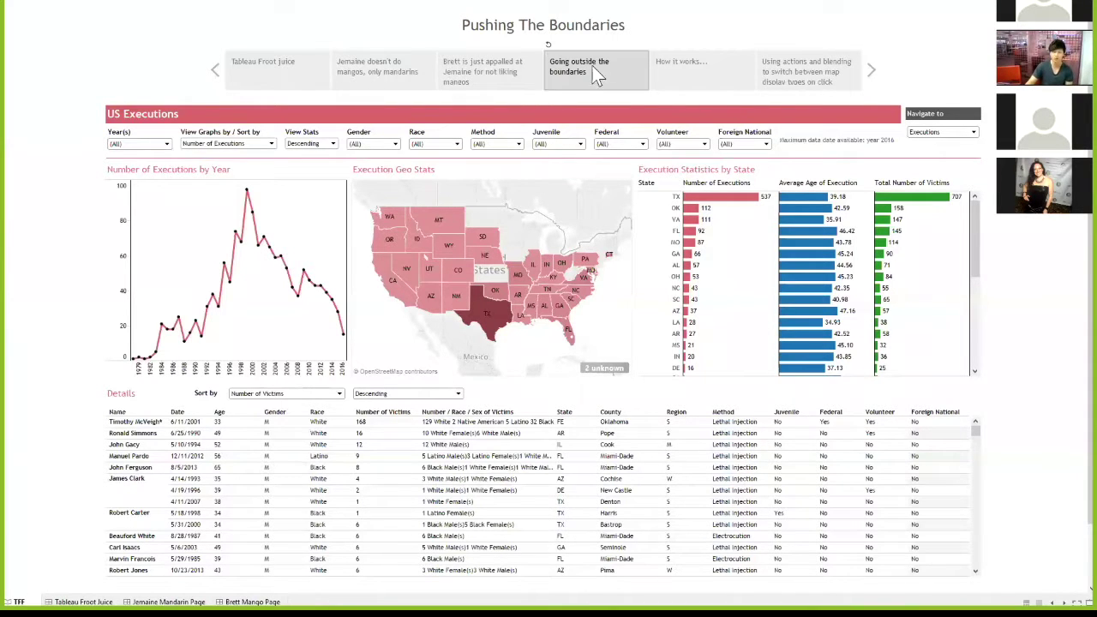
key(Escape)
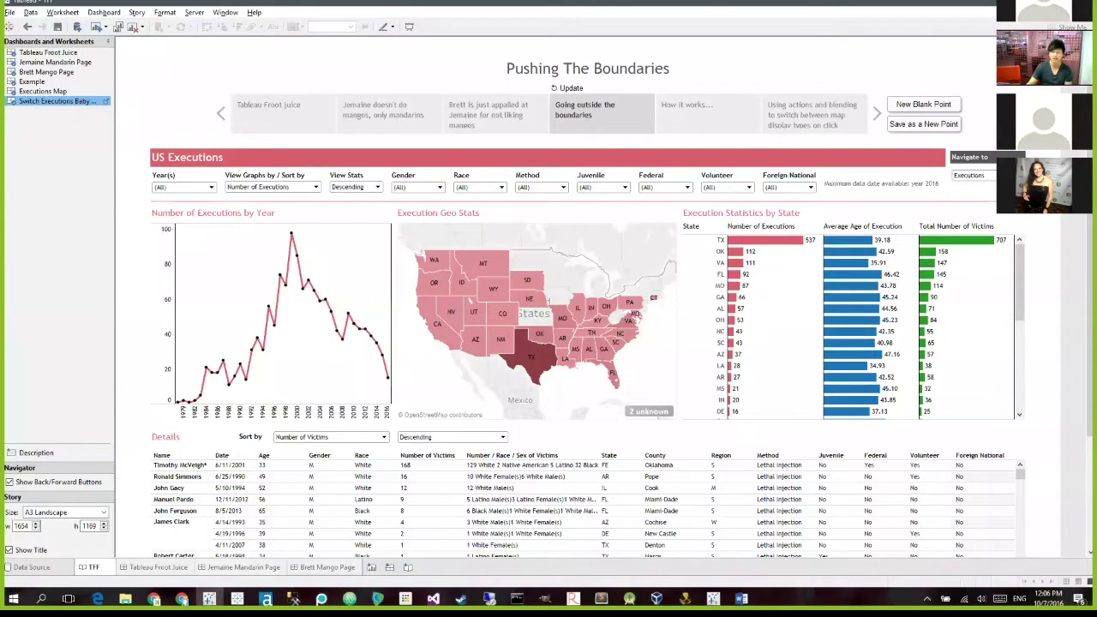
scroll(583, 300, down, 3)
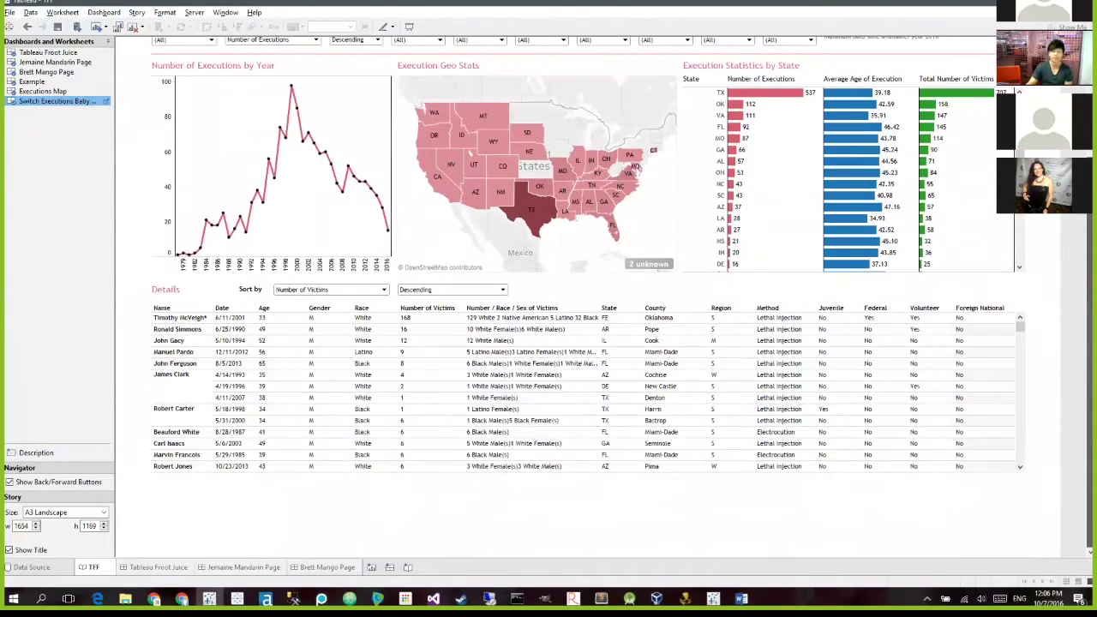
scroll(583, 300, up, 2)
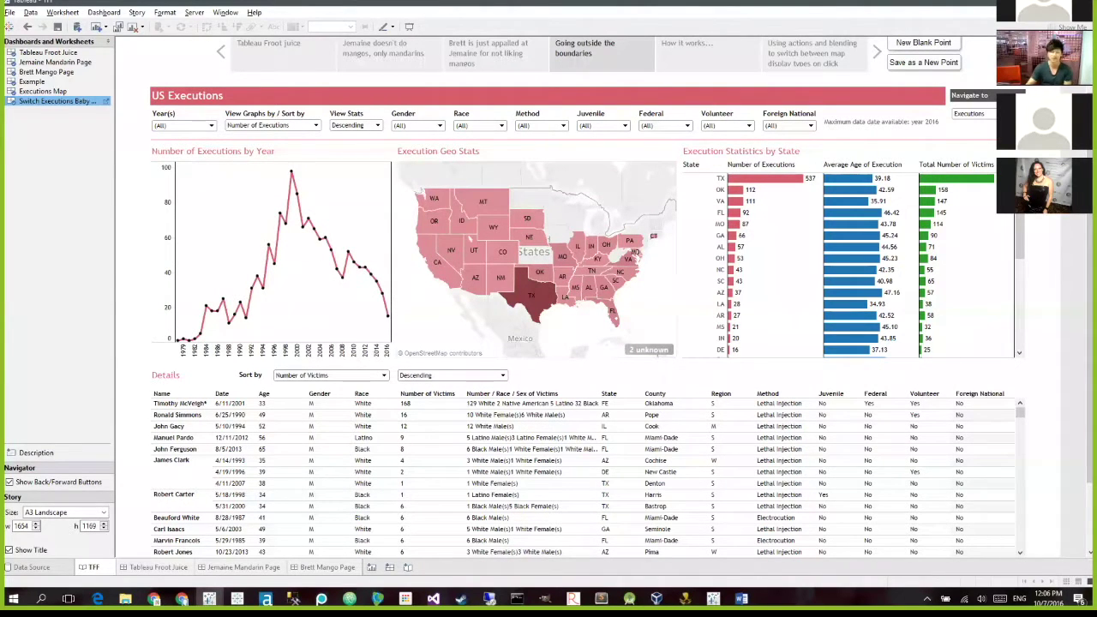
click(412, 27)
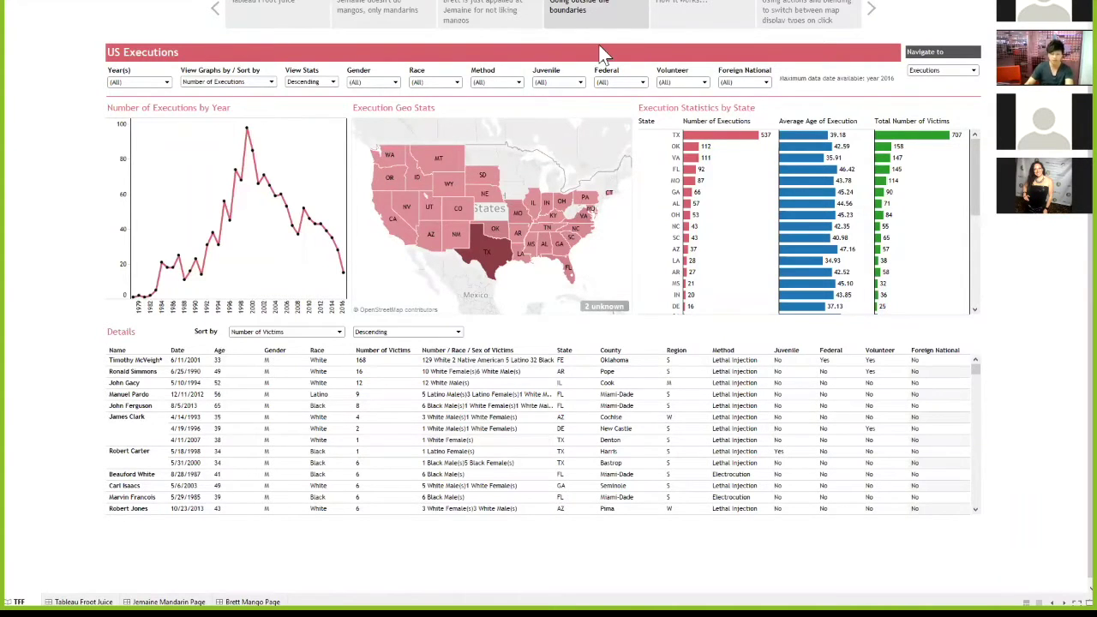
key(Escape)
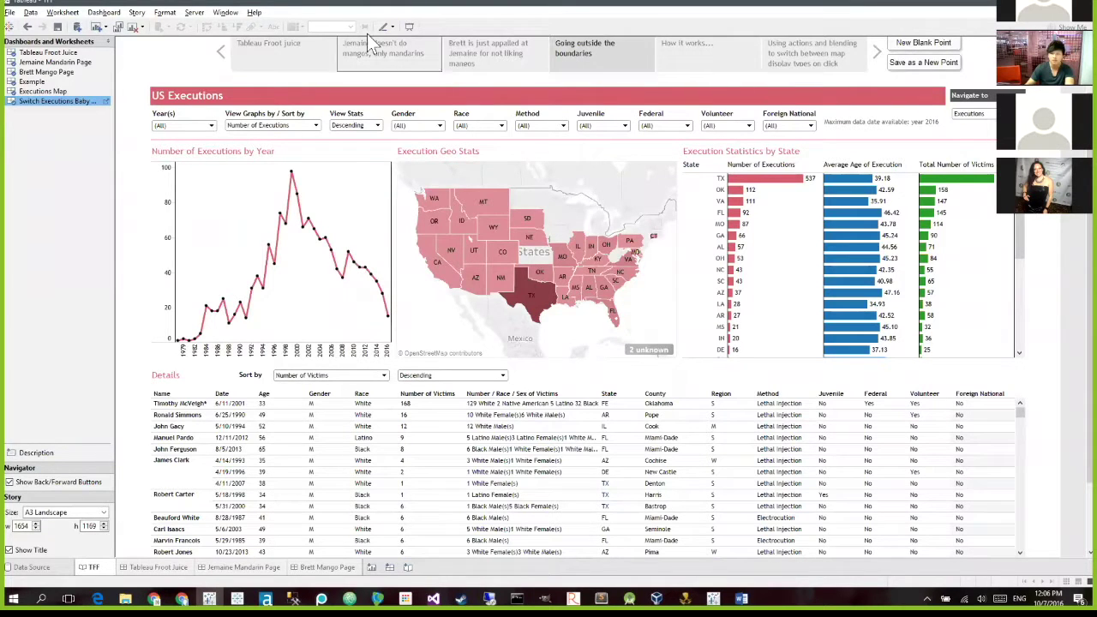
- Return to full-screen presentation and go to the 'How it works...' story point
click(415, 29)
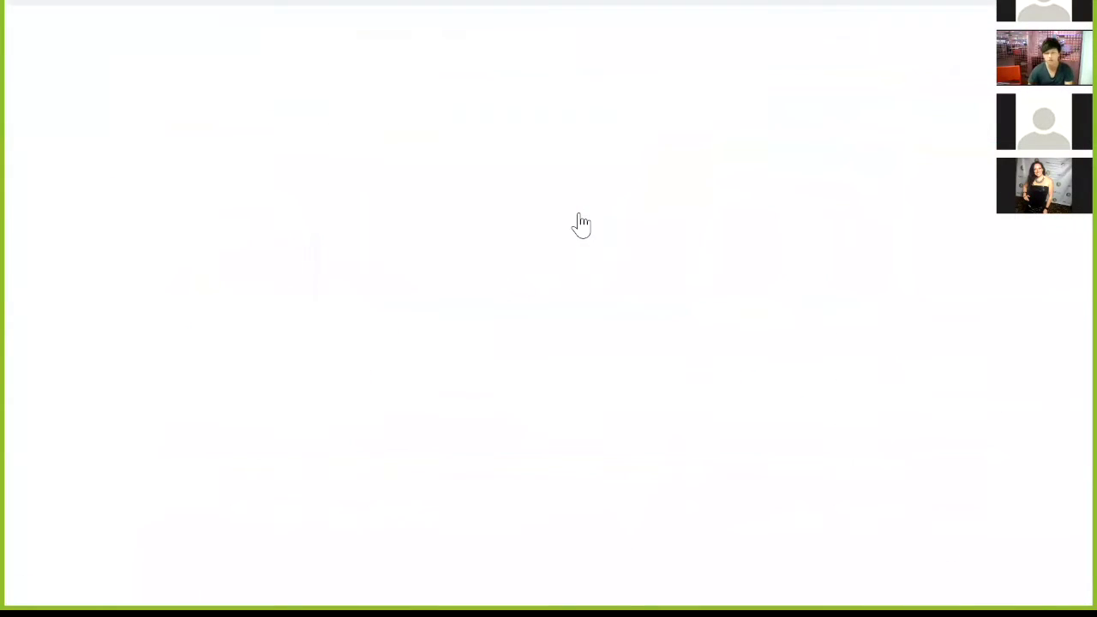
mouse_move(522, 216)
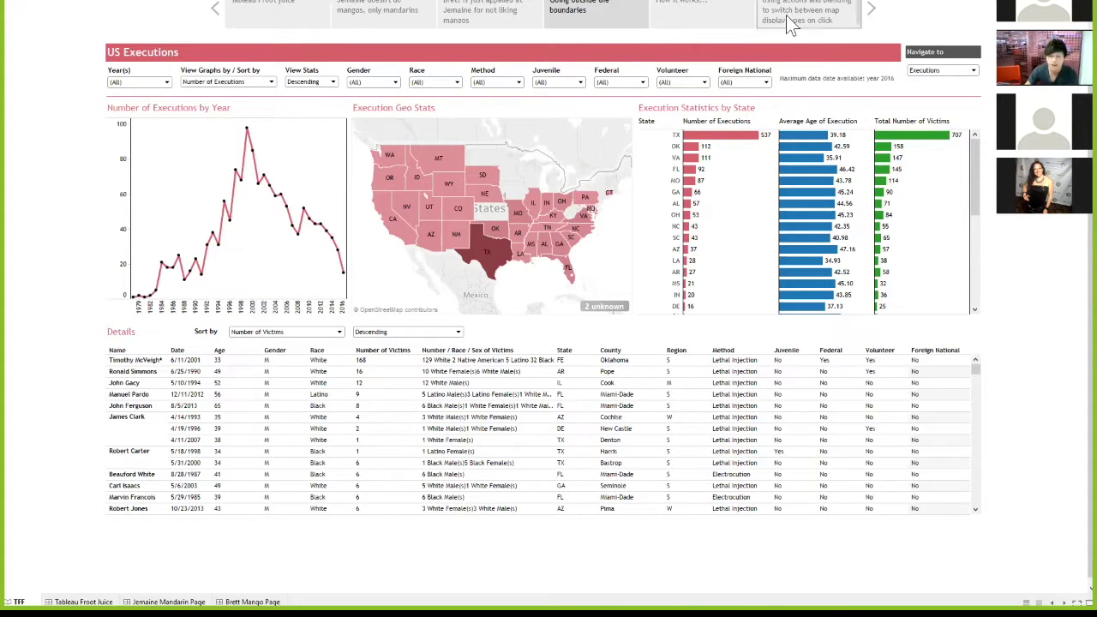
click(691, 26)
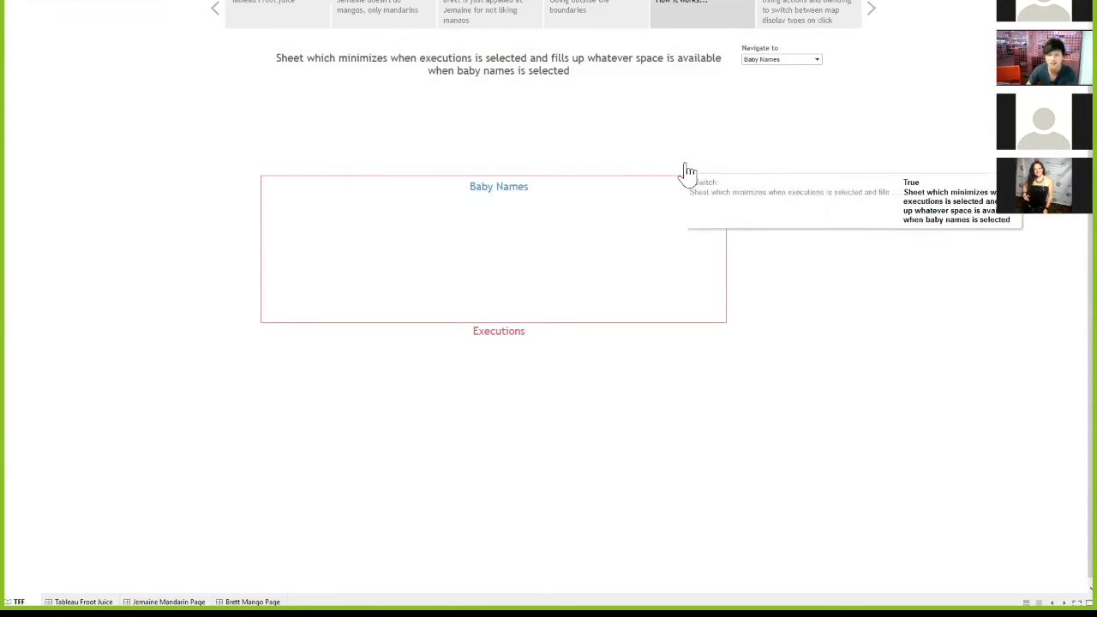
- Use Navigate to to switch the sheet to Executions, then Baby Names, then back to Executions
click(786, 58)
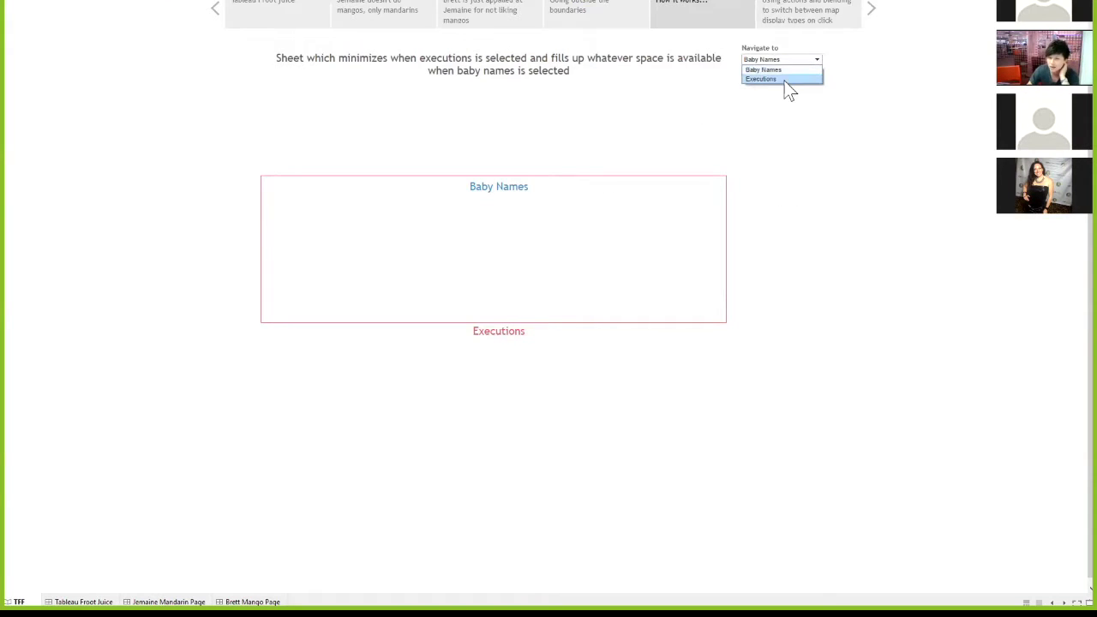
click(782, 79)
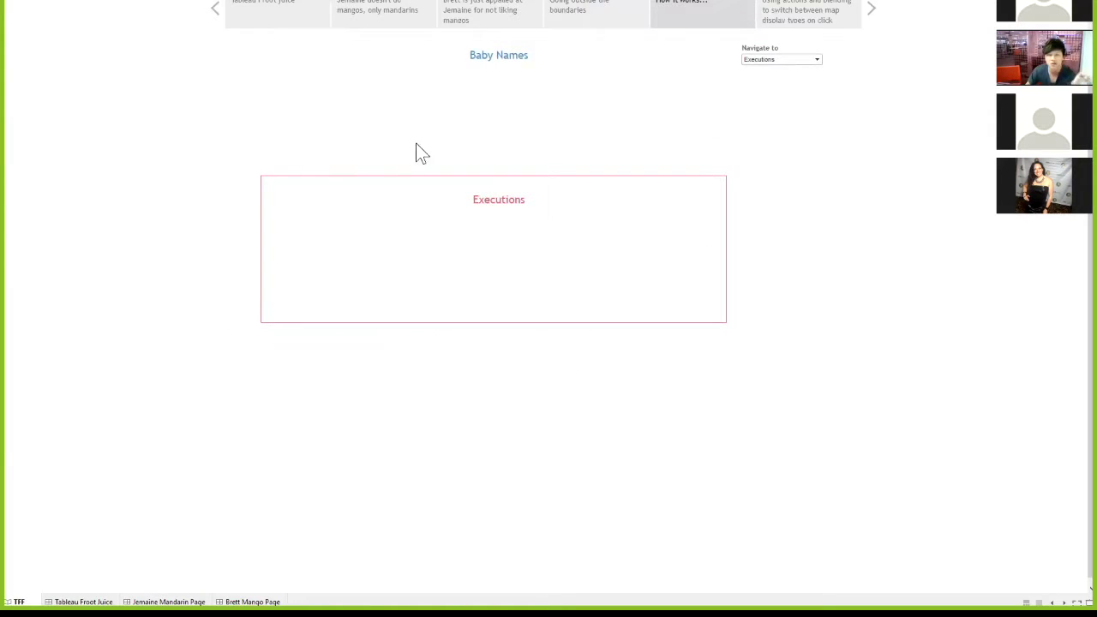
click(784, 59)
click(786, 70)
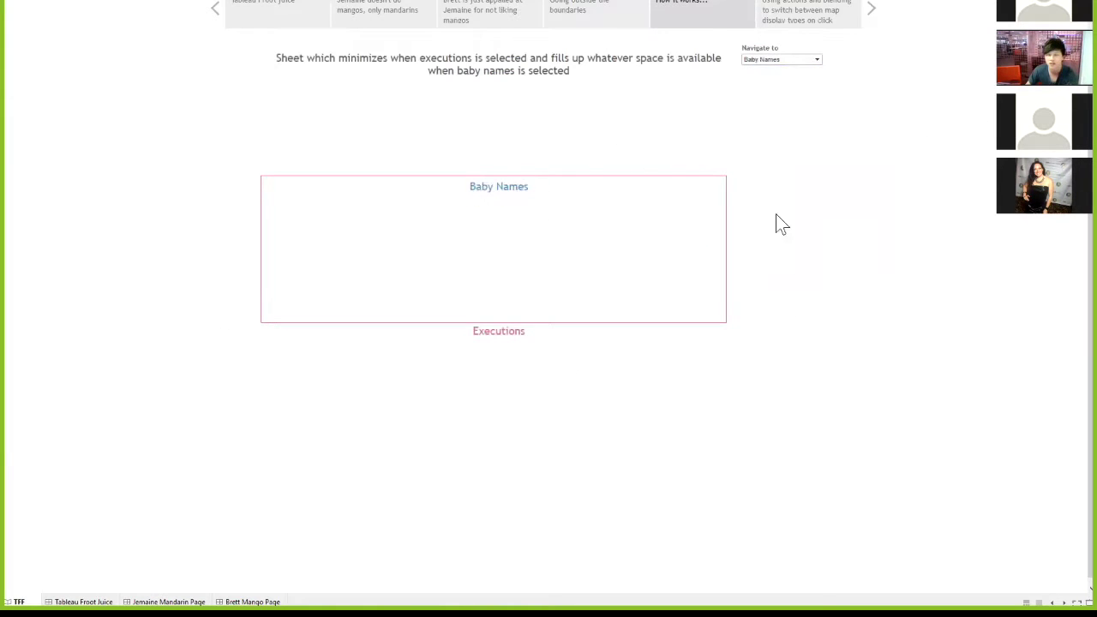
click(783, 59)
click(781, 79)
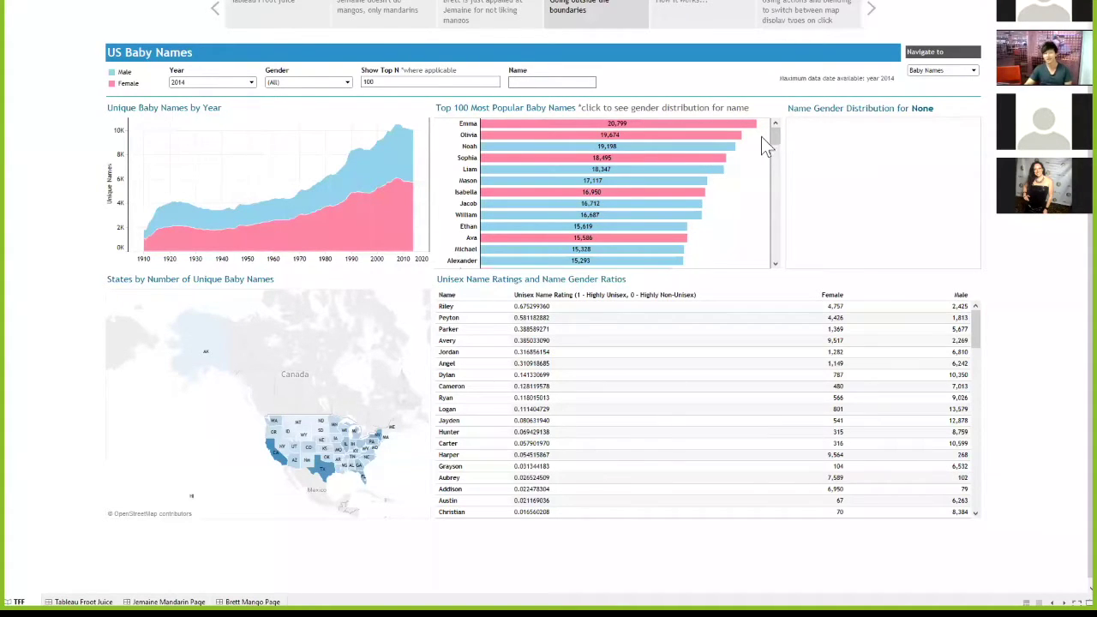
- Scroll the Top 100 names list and show the gender split for Logan, then for Dylan
drag(776, 138, 774, 151)
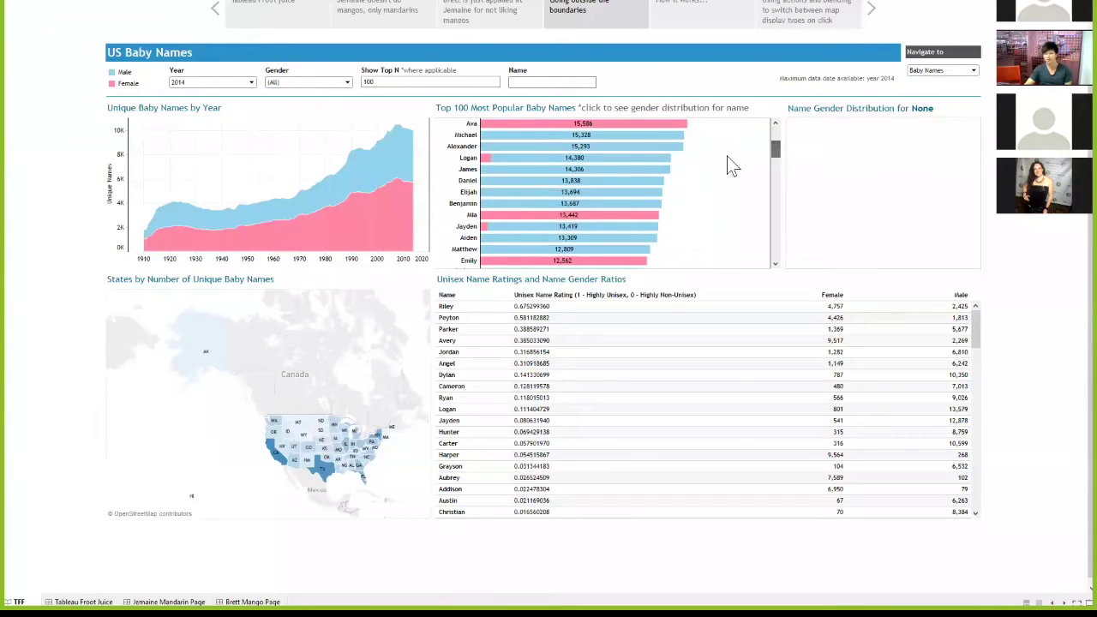
click(557, 156)
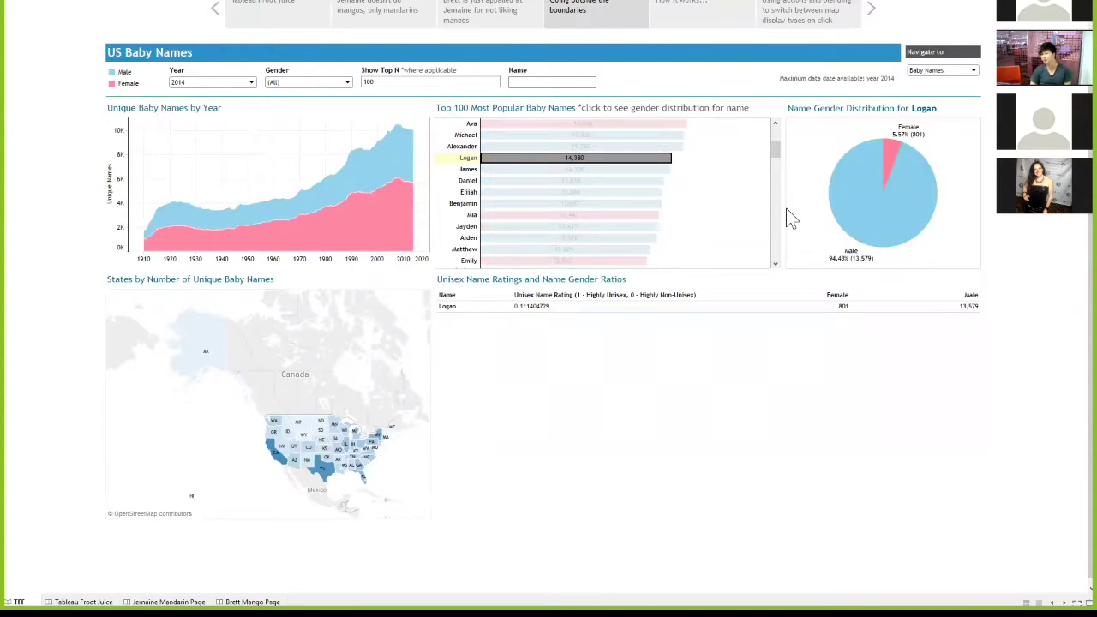
click(696, 156)
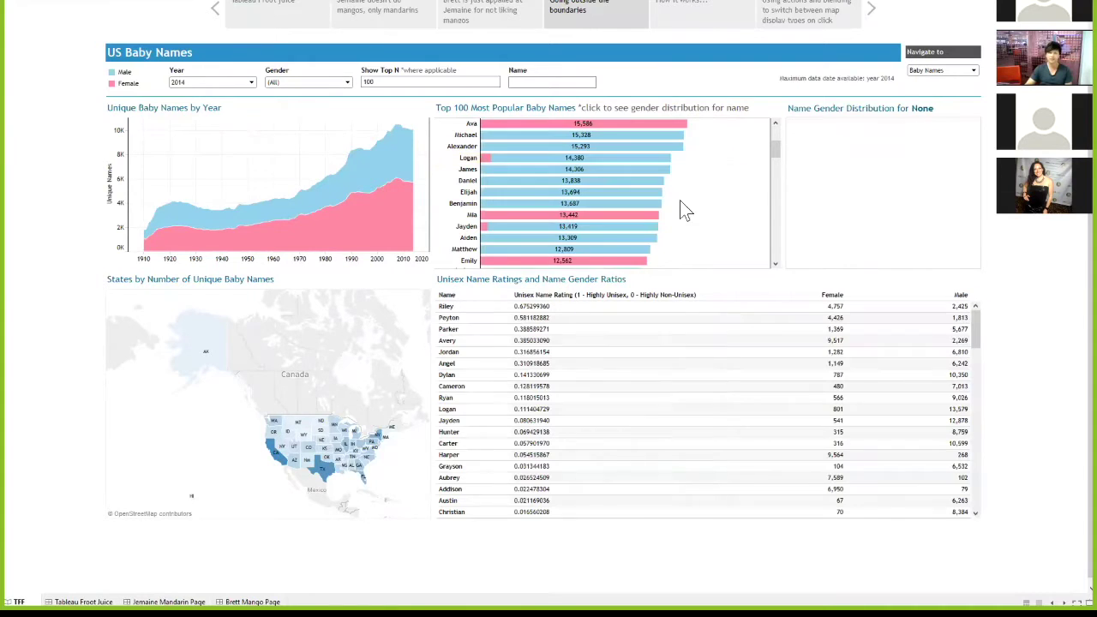
scroll(753, 216, down, 2)
scroll(690, 214, down, 2)
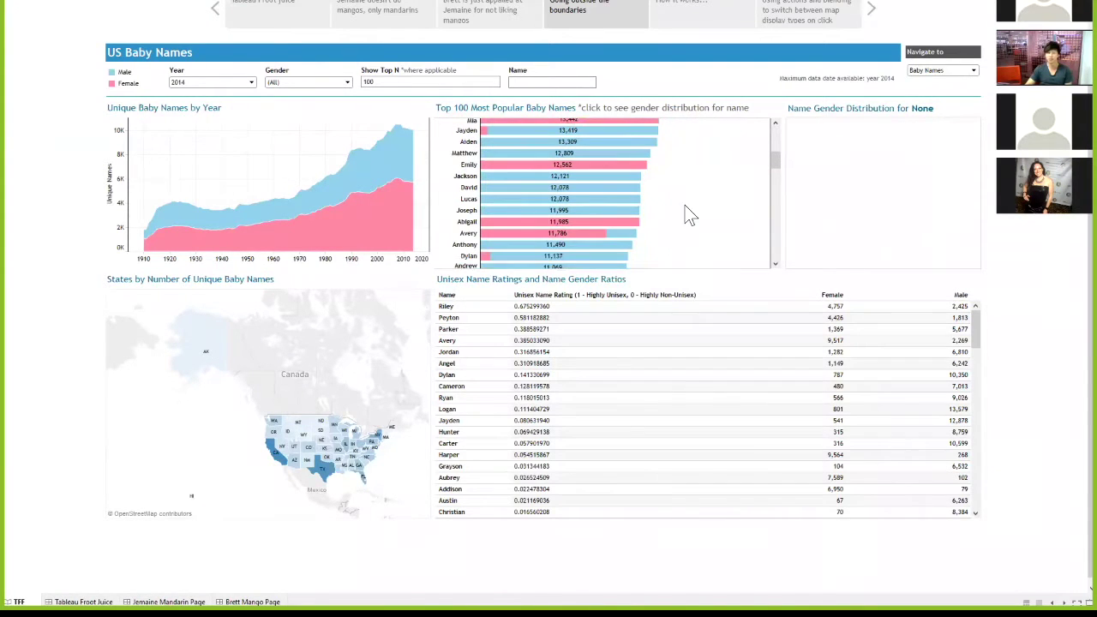
scroll(686, 208, down, 2)
click(544, 214)
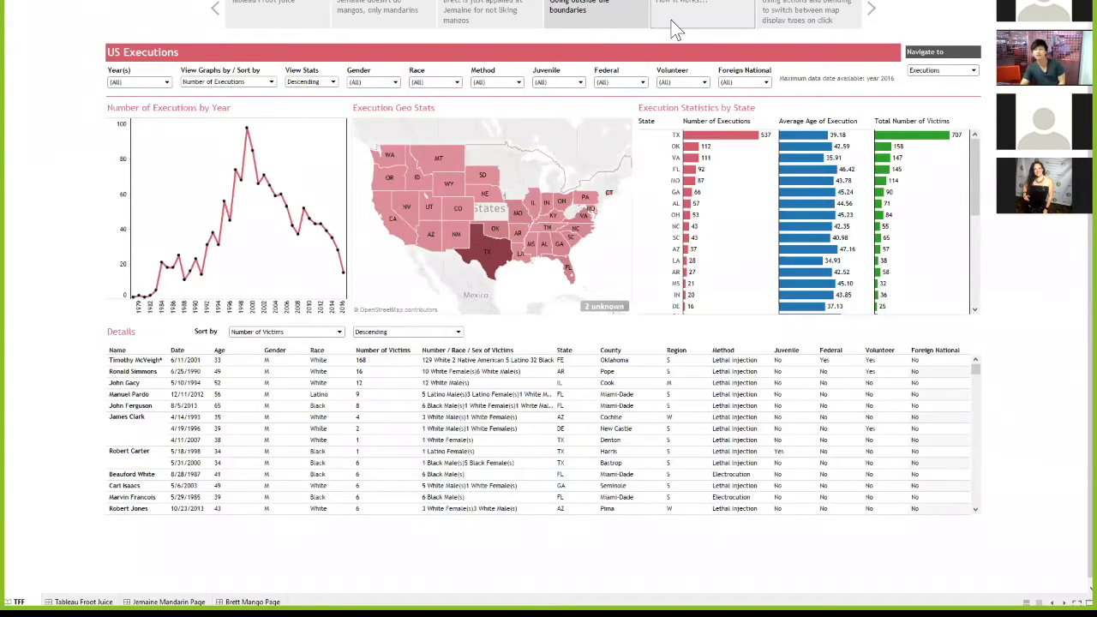
- Go to the 'Using actions and blending' point and drill Texas into a county circle map, dismissing the warning
click(786, 22)
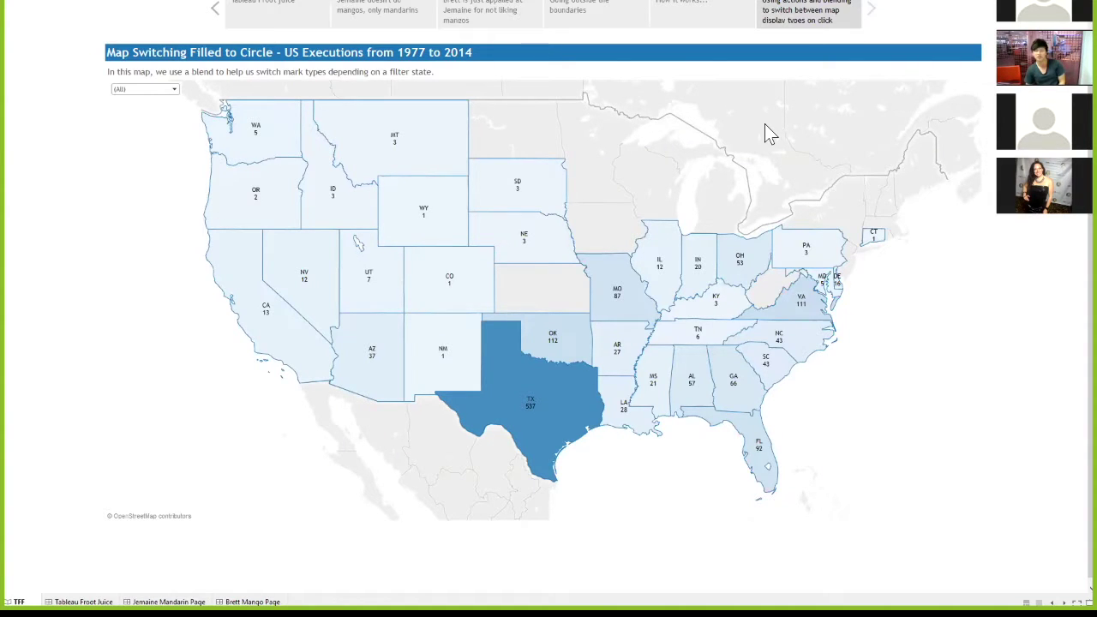
mouse_move(471, 449)
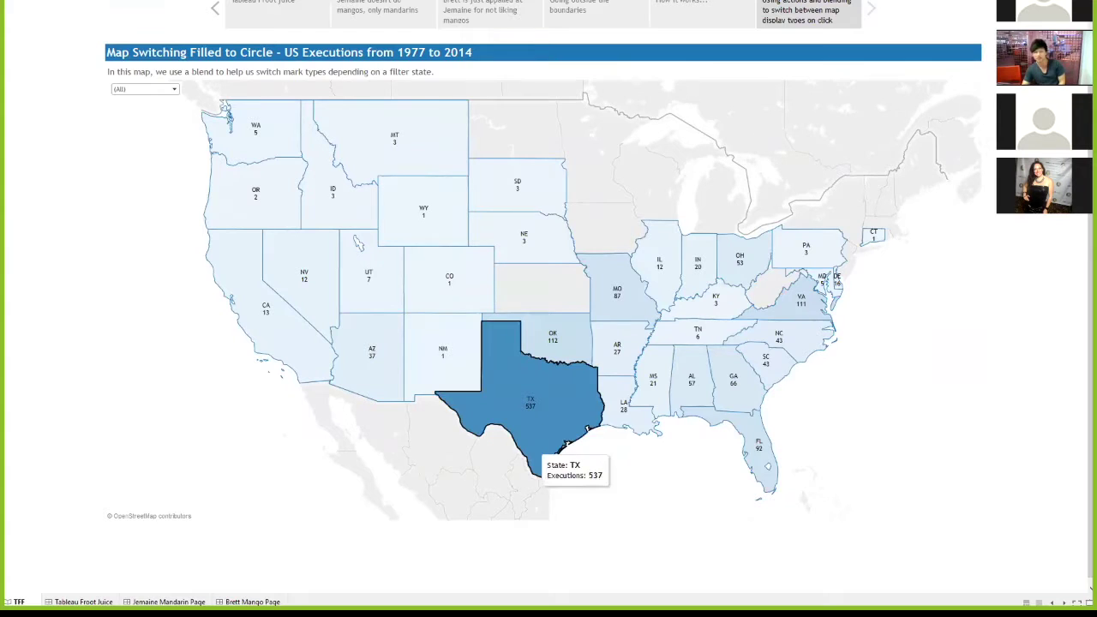
click(553, 398)
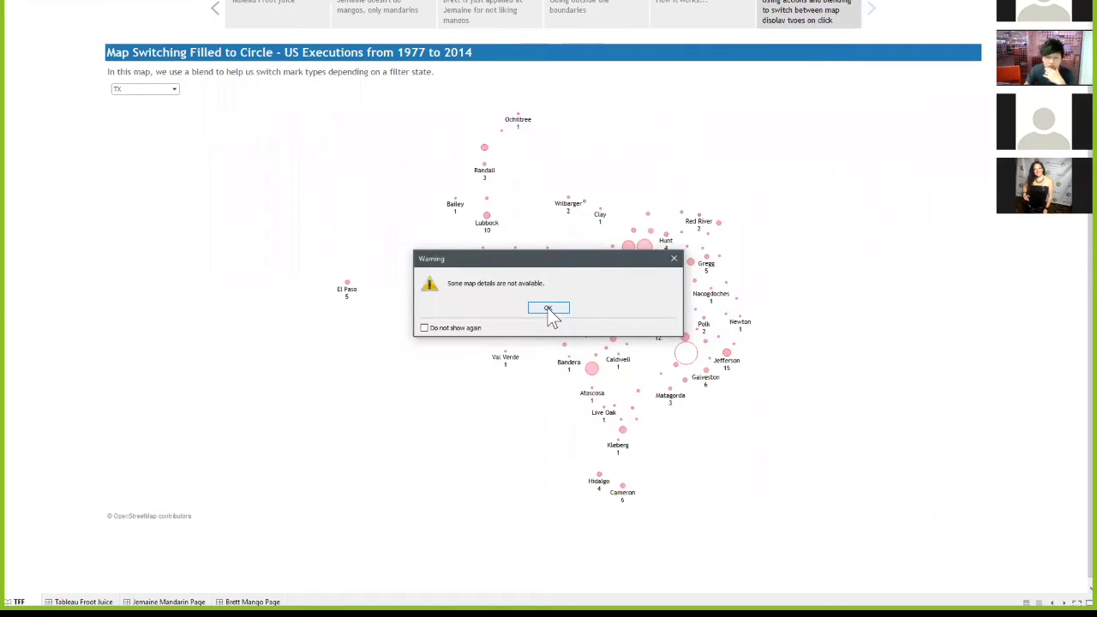
click(550, 310)
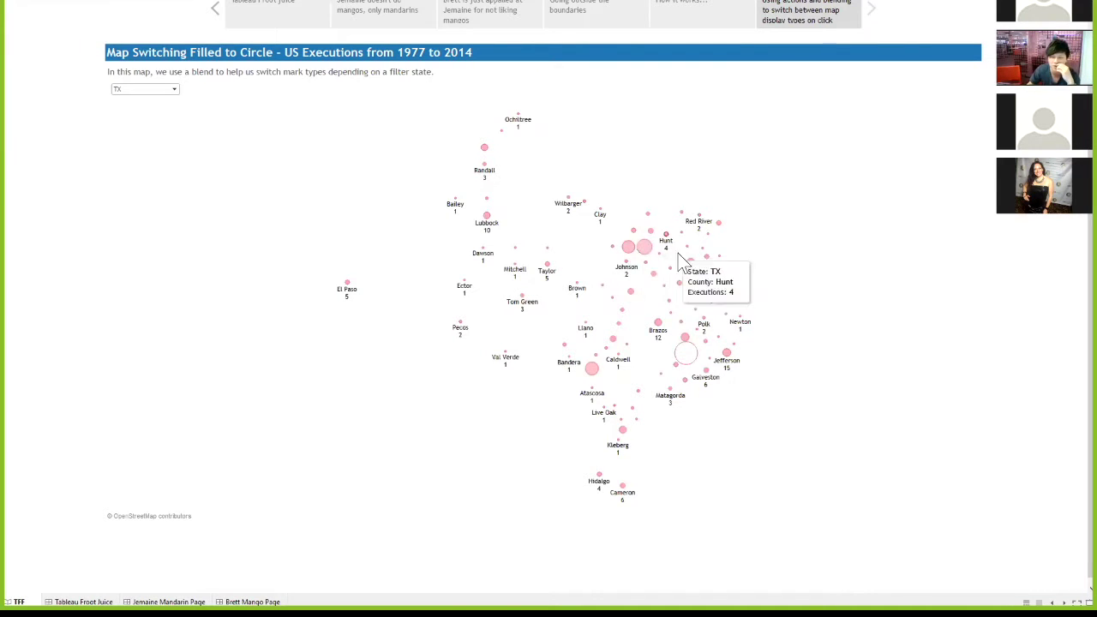
mouse_move(690, 374)
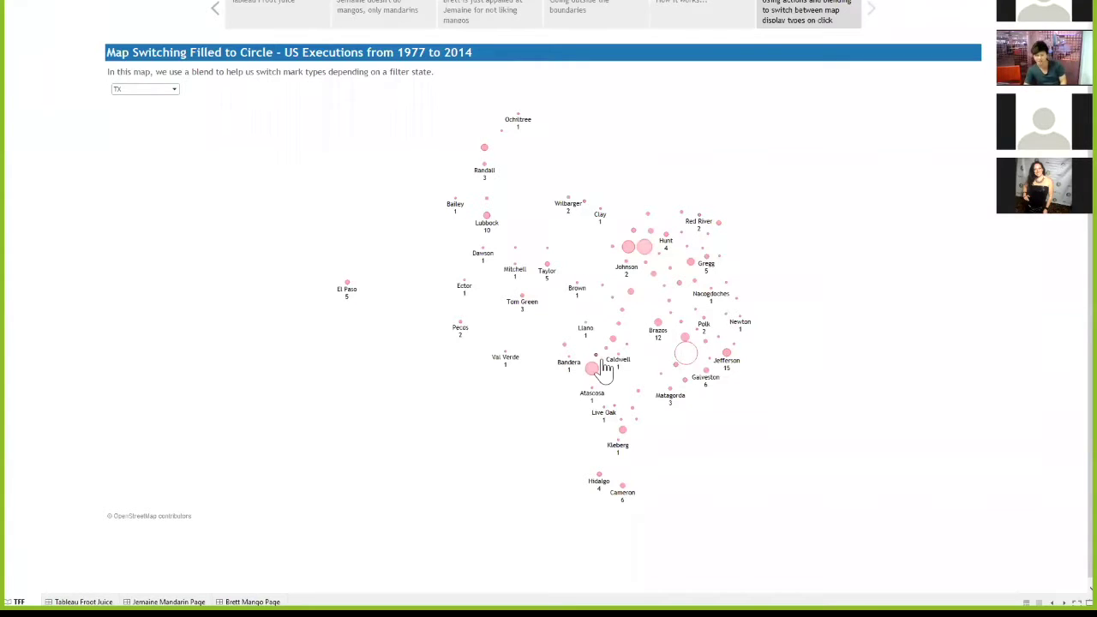
mouse_move(607, 354)
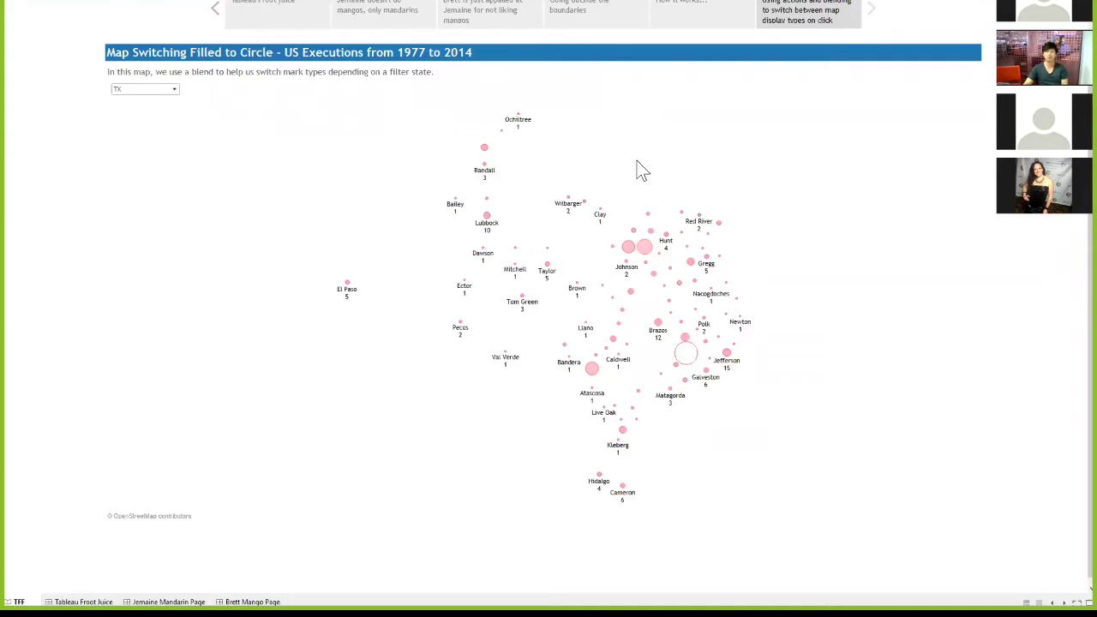
- View Jemaine Mandarin Page and Tableau Froot Juice, exit presentation mode, and open Brett Mango Page
click(169, 602)
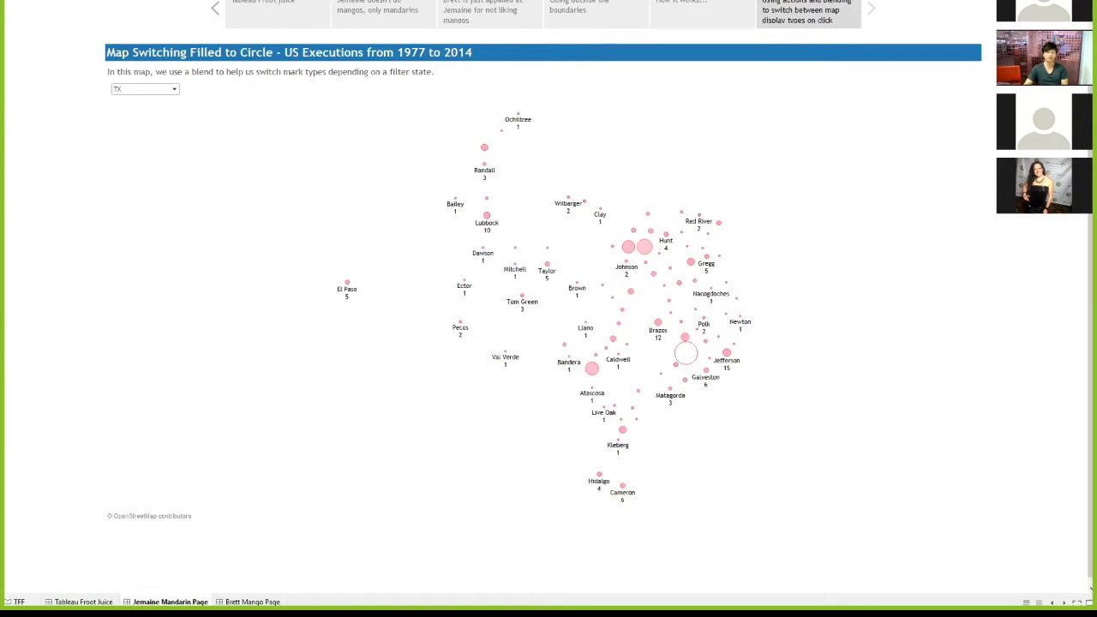
click(83, 601)
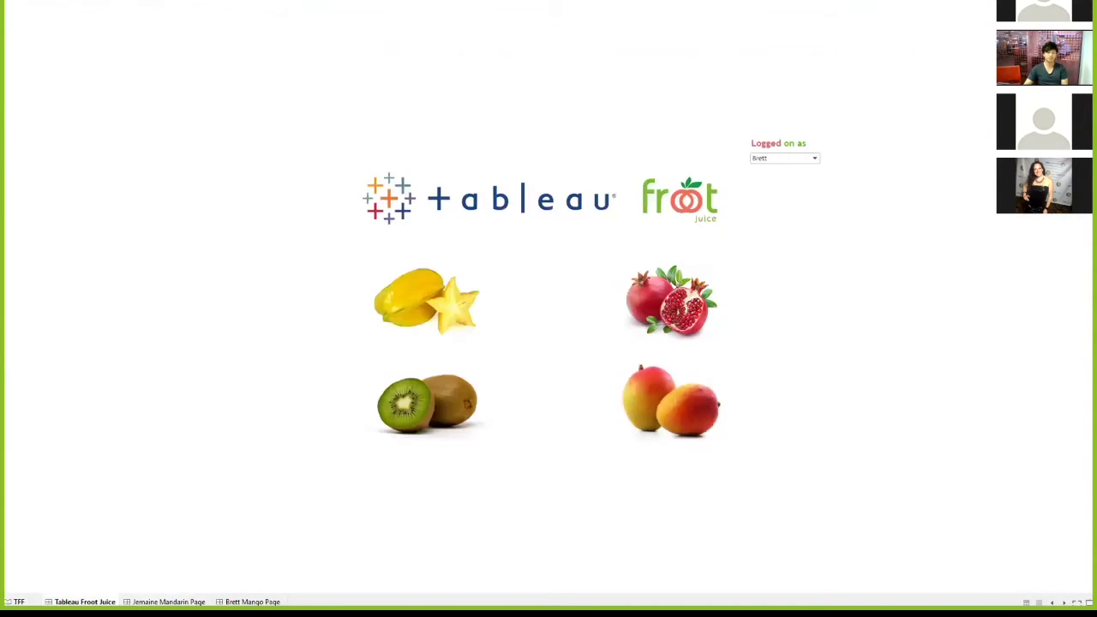
key(Escape)
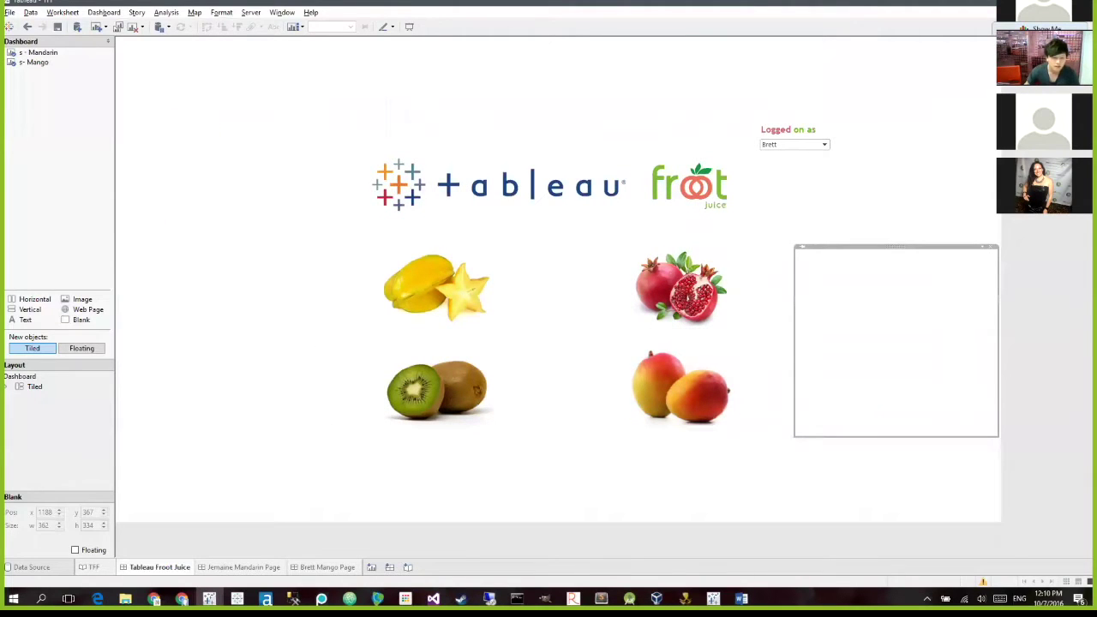
click(328, 566)
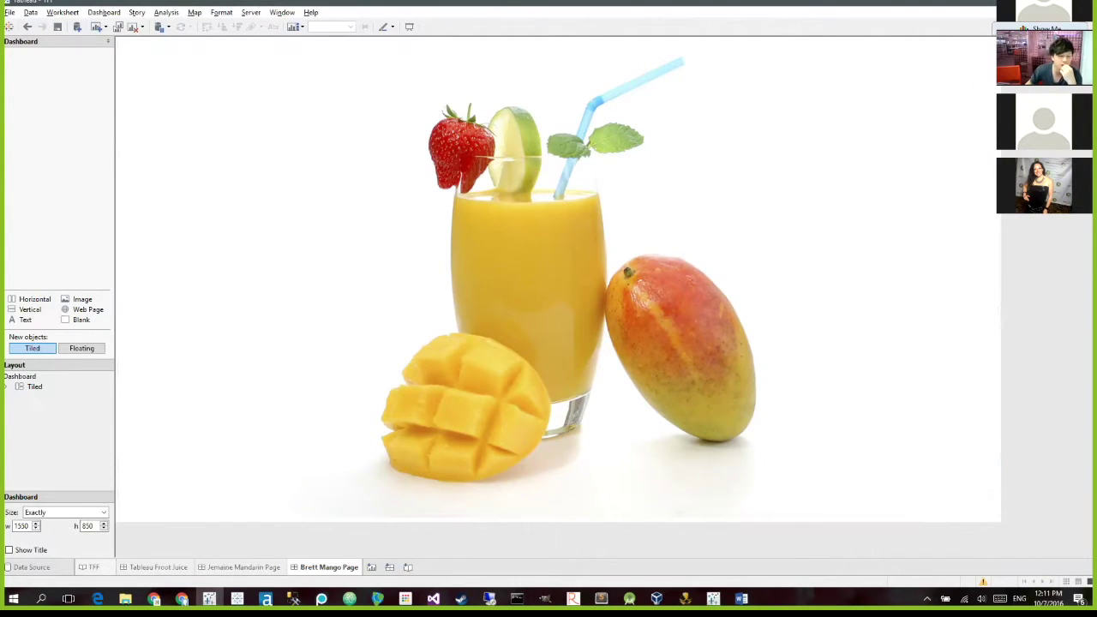
- Open the Switch Executions Baby Names dashboard from the TFF story and jump to its s - Switch worksheet
click(158, 567)
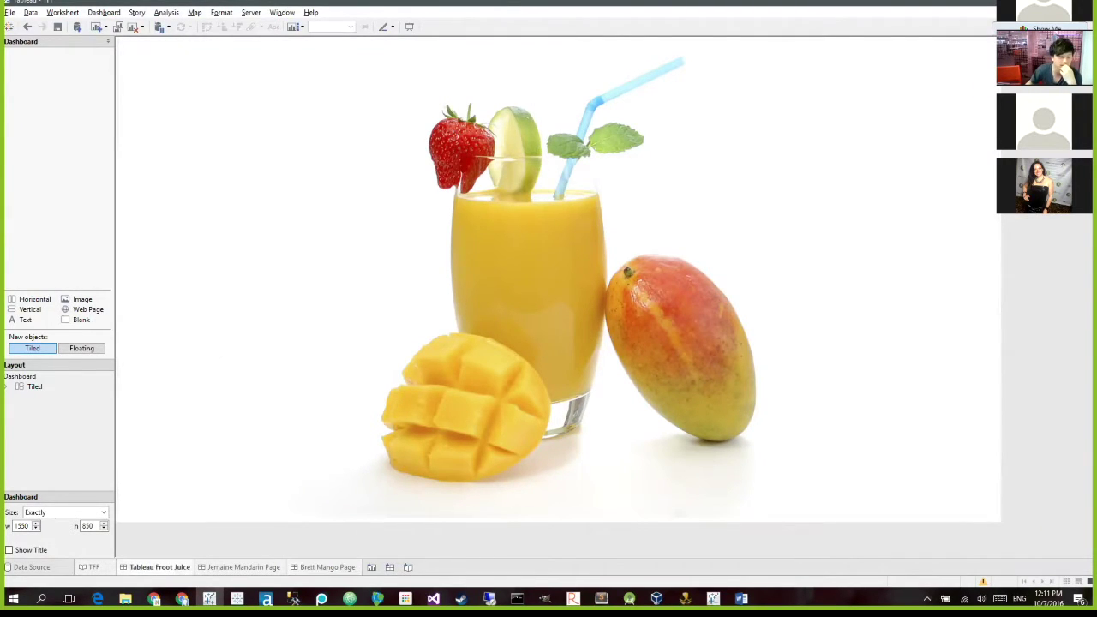
click(89, 567)
mouse_move(99, 99)
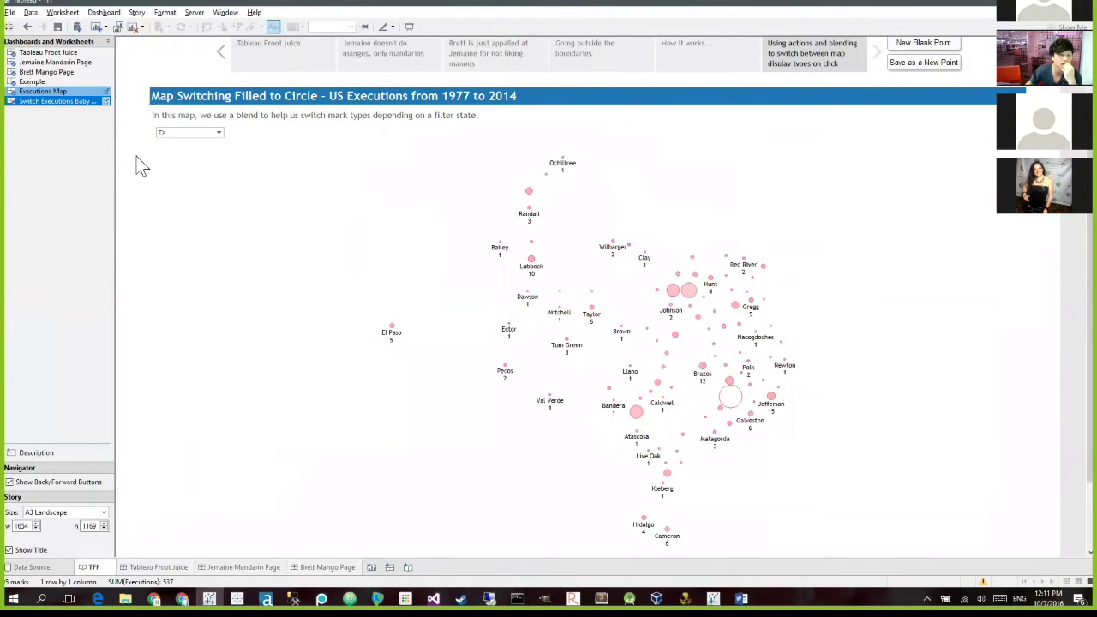
double_click(141, 165)
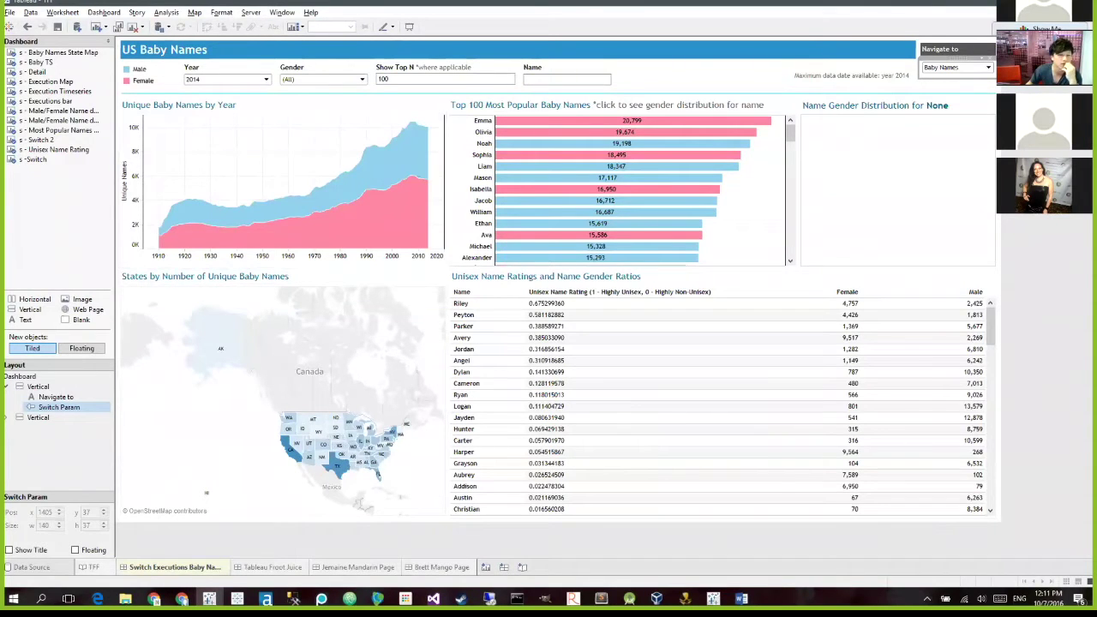
mouse_move(39, 146)
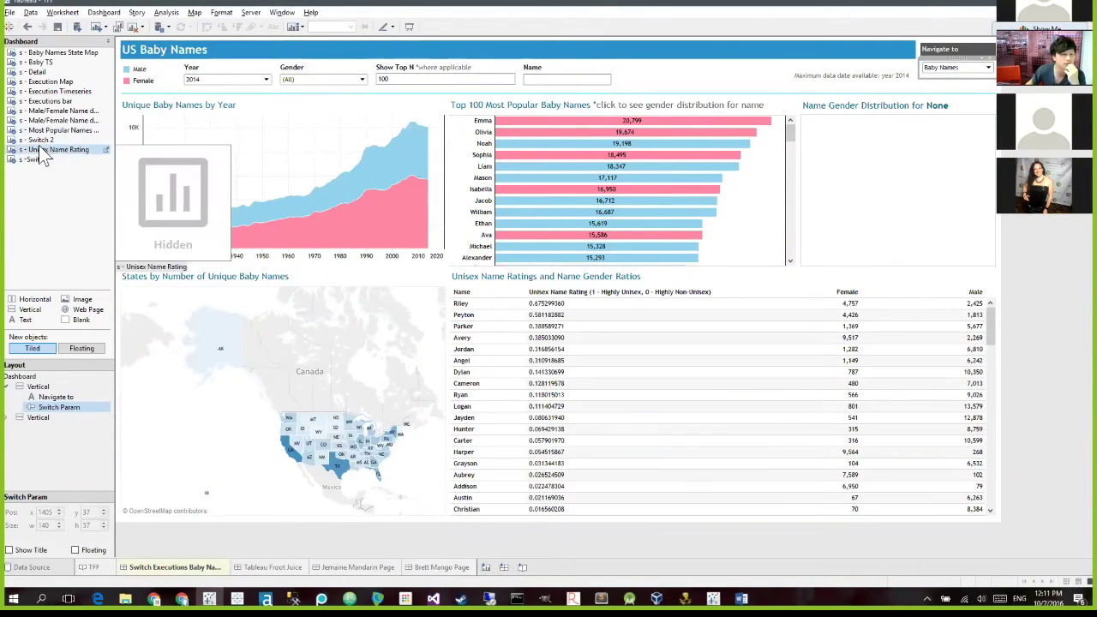
click(107, 160)
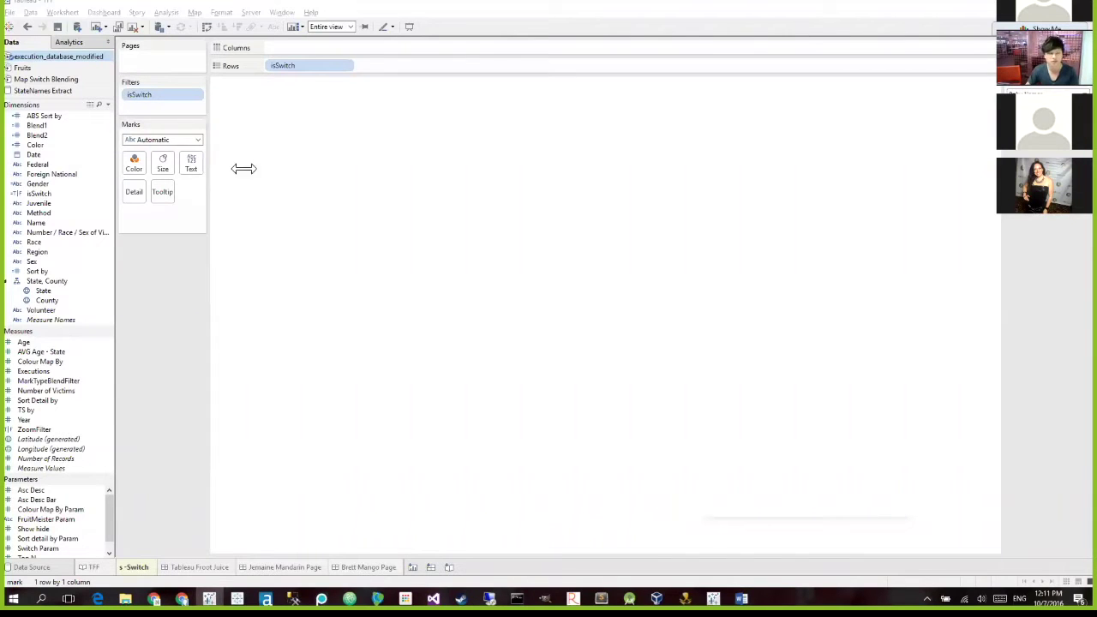
- Undo back to the TFF story, select its 'How it works...' point, and deselect the sheet area
click(8, 57)
key(ctrl+z)
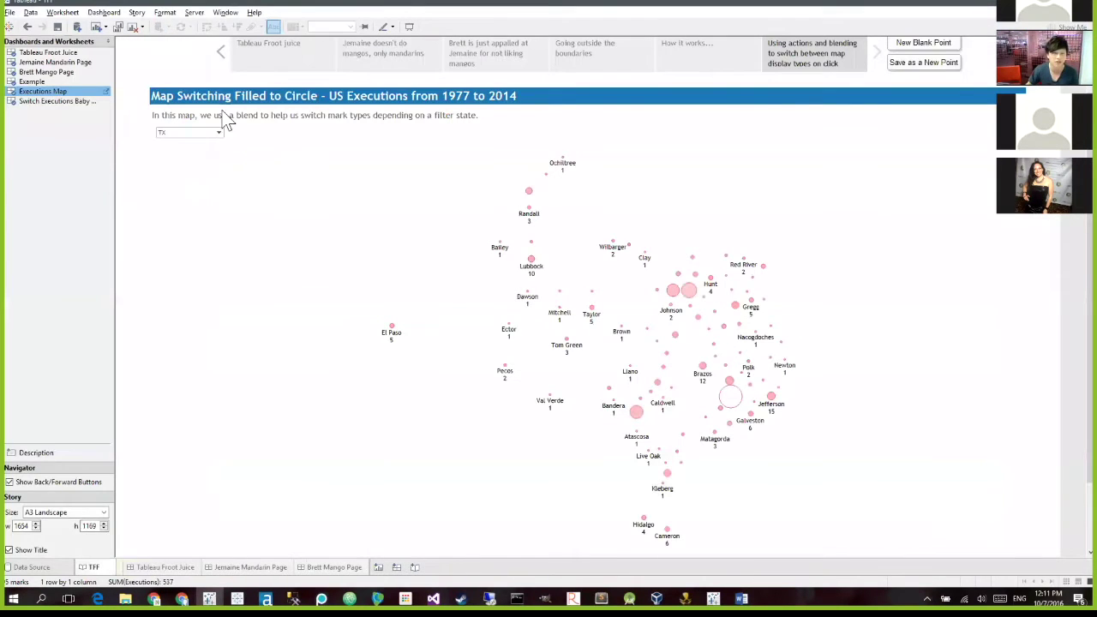
click(709, 67)
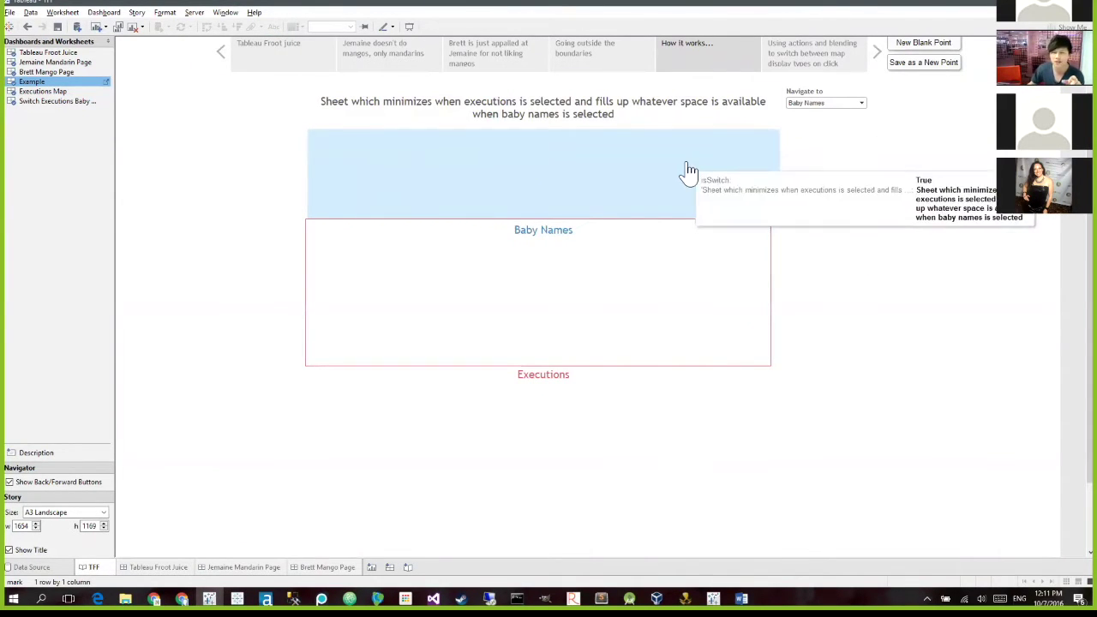
click(724, 158)
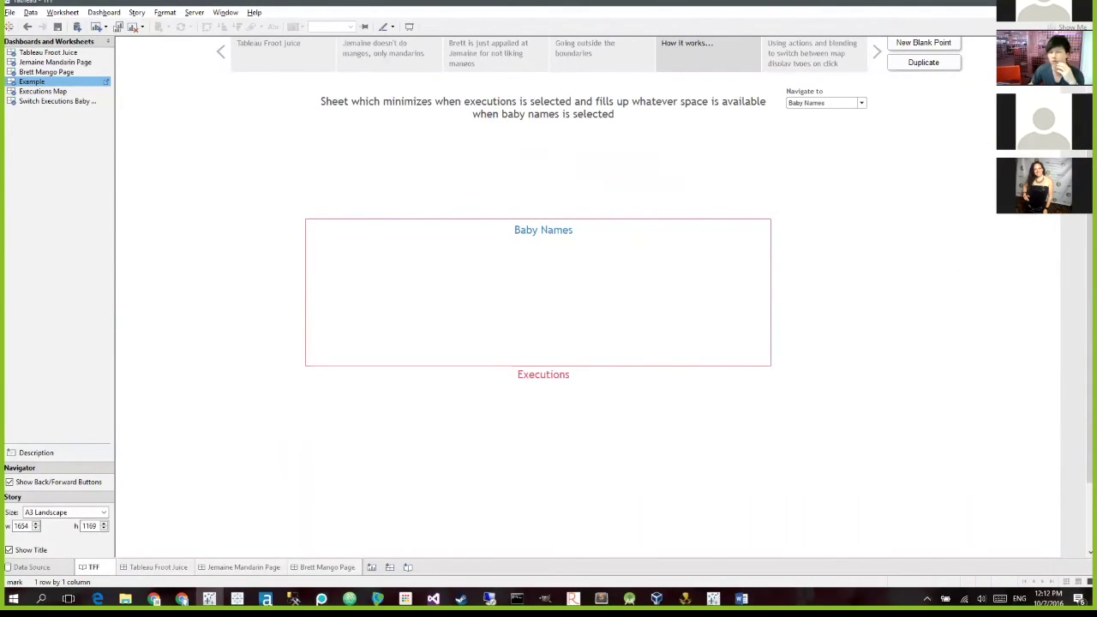
- Set Navigate to to Executions, then open the s - Switch worksheet behind the Switch Executions Baby Names dashboard
click(861, 103)
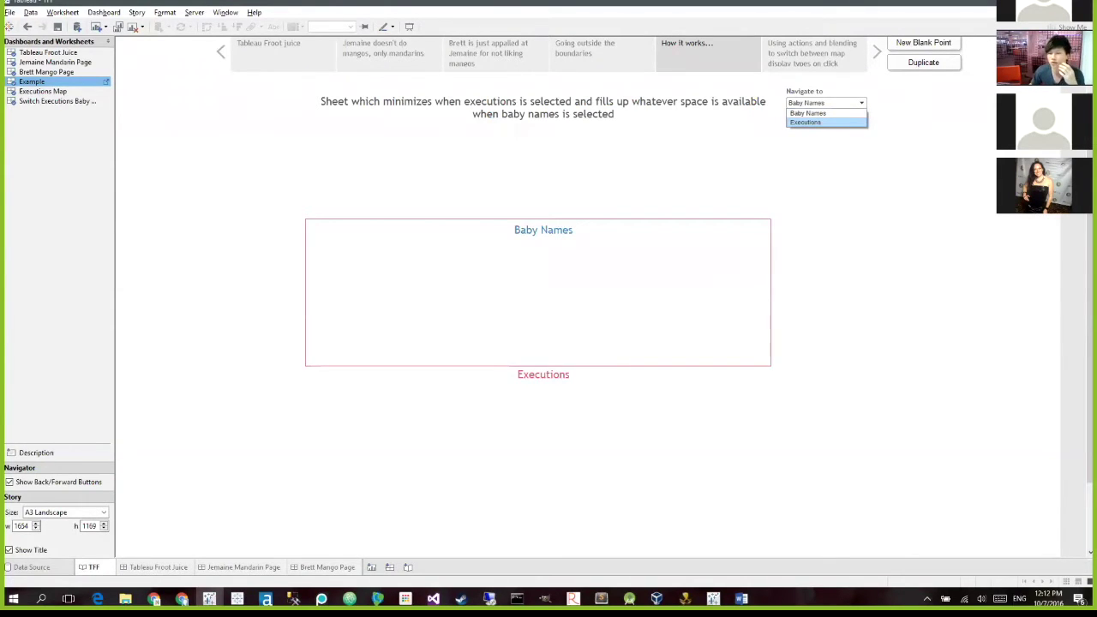
click(806, 122)
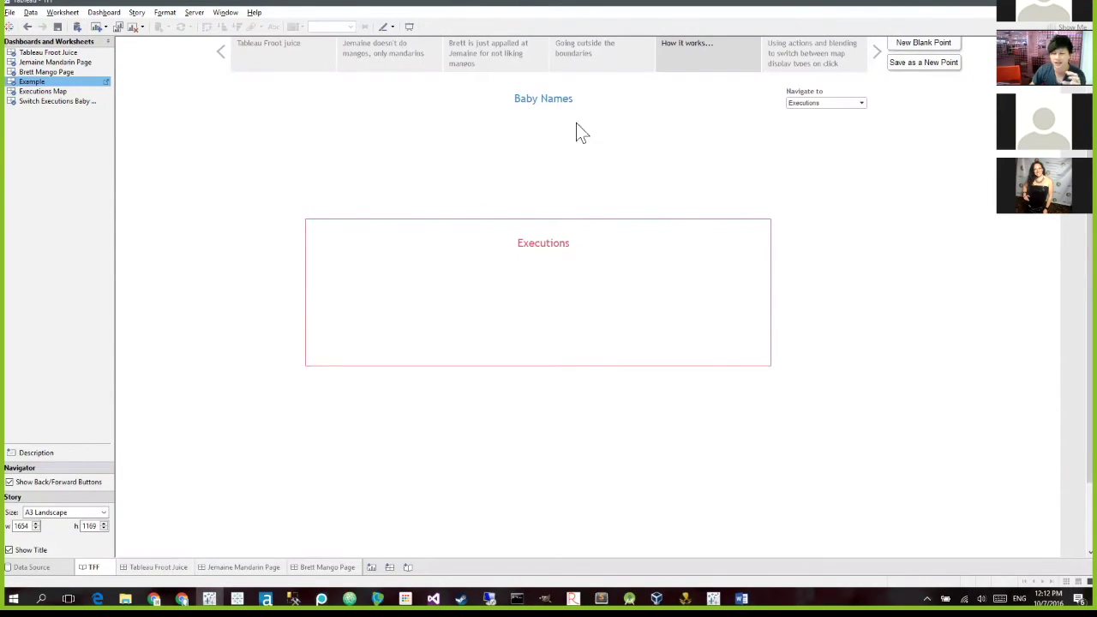
mouse_move(105, 101)
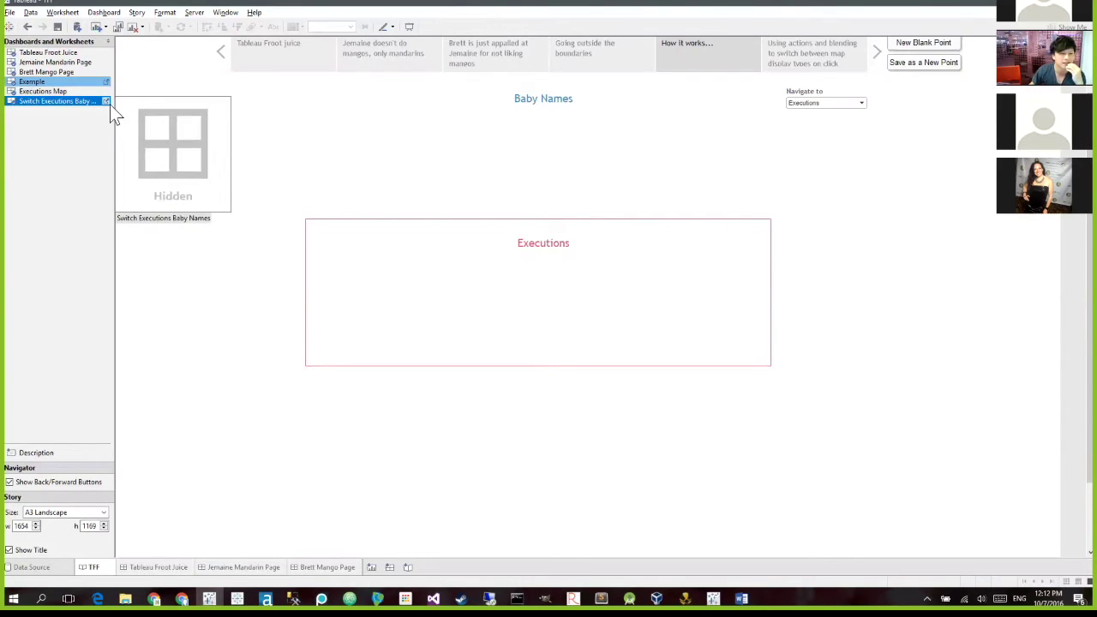
click(105, 101)
click(107, 160)
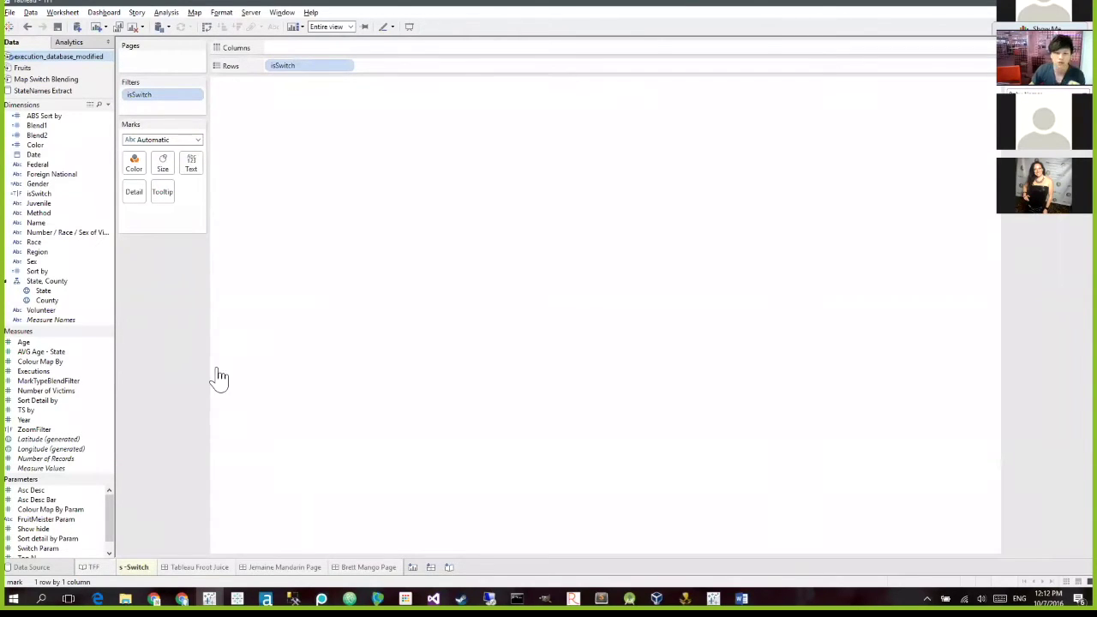
scroll(52, 514, down, 1)
right_click(71, 538)
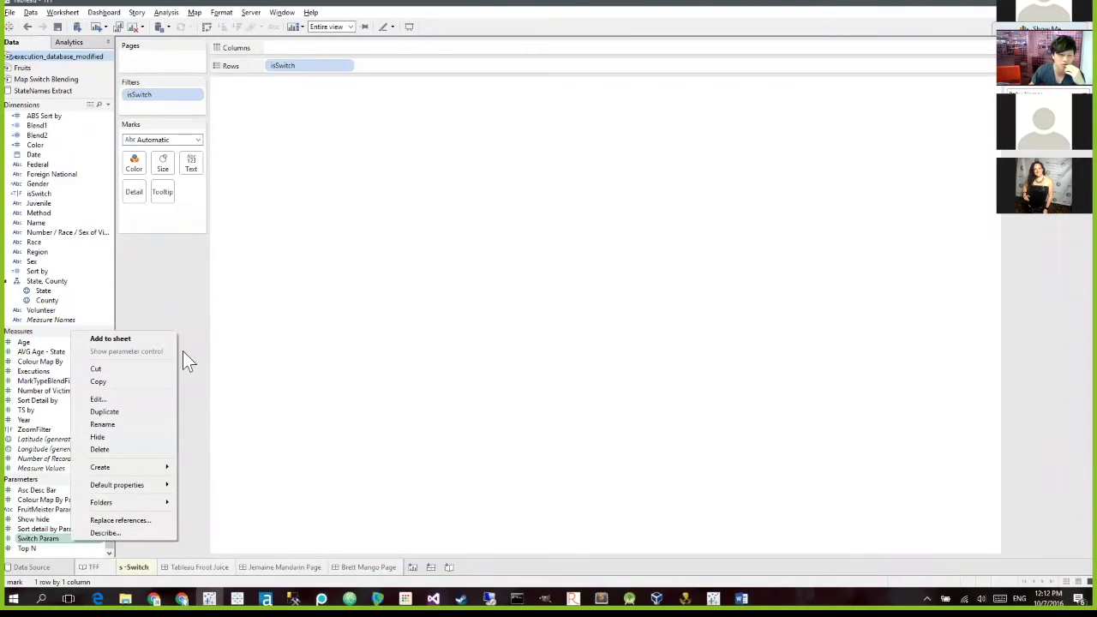
click(138, 400)
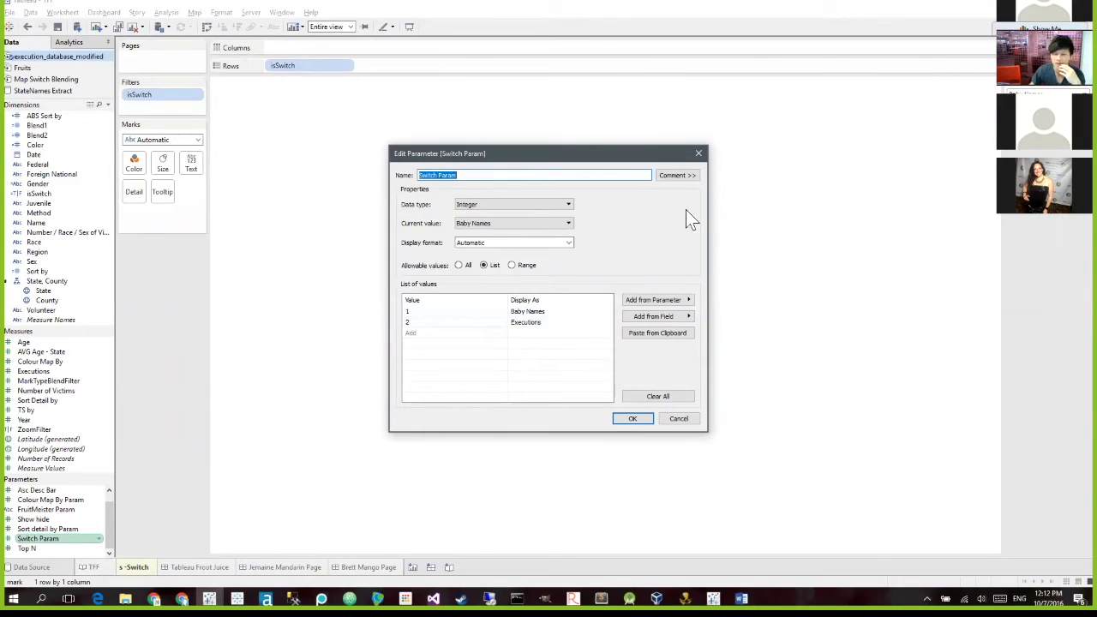
click(700, 154)
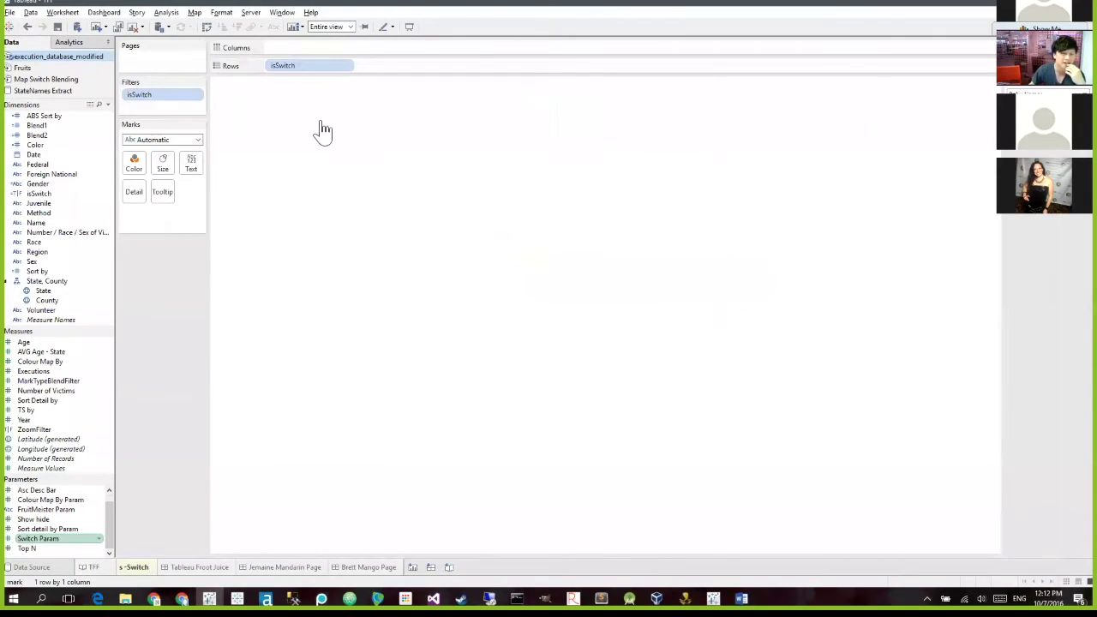
right_click(66, 195)
click(90, 261)
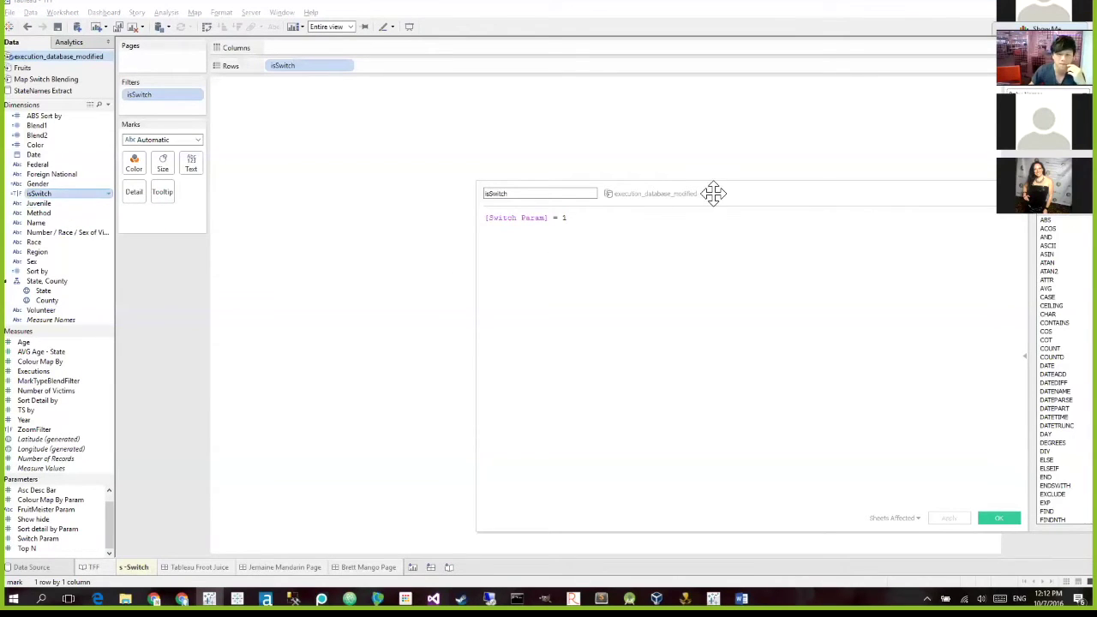
drag(713, 192, 262, 162)
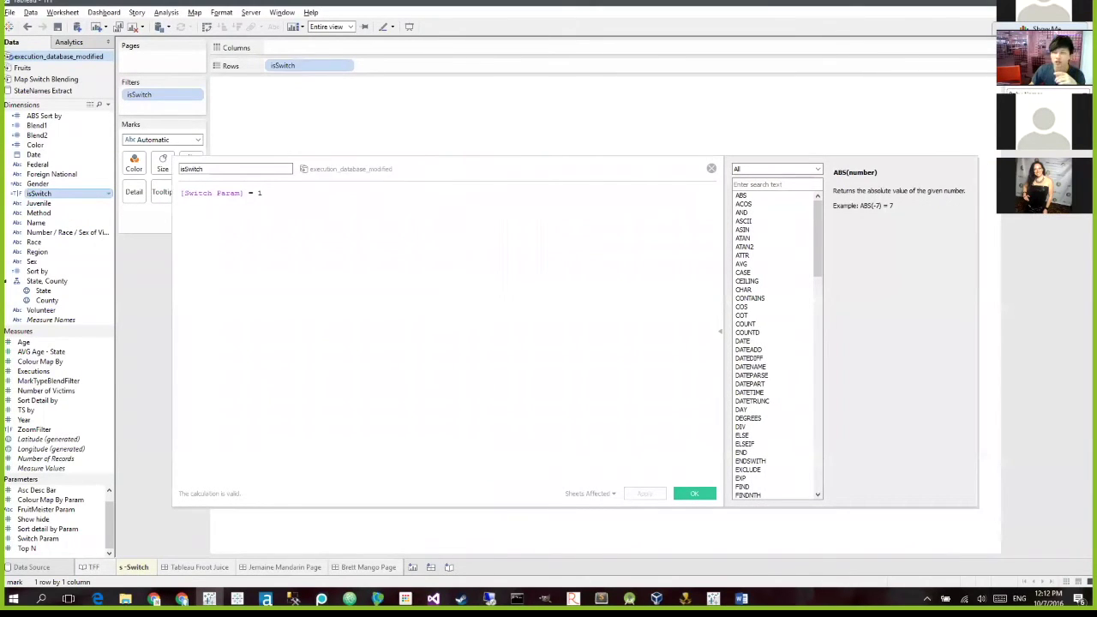
click(712, 168)
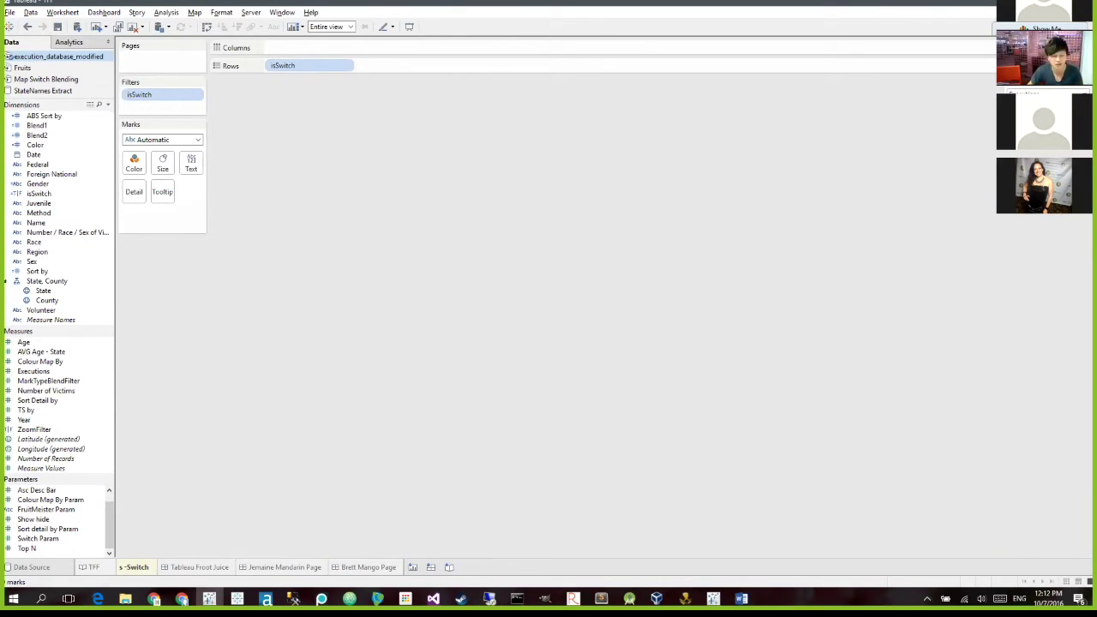
- In the TFF story, set Navigate to Baby Names, then Executions, then back to Baby Names
click(89, 567)
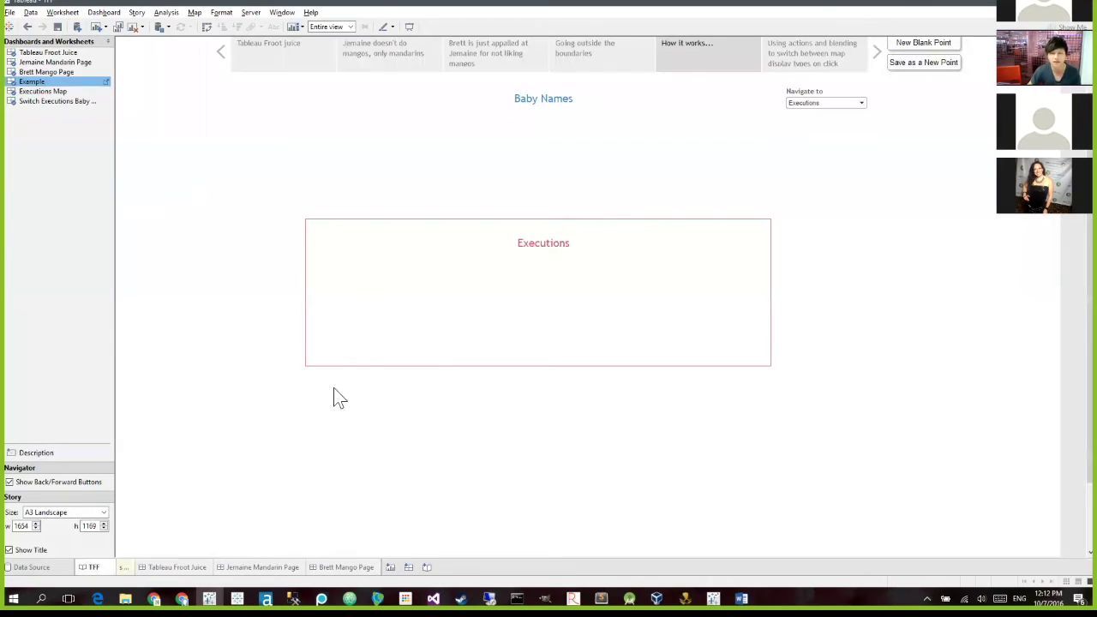
click(793, 102)
click(806, 113)
mouse_move(573, 175)
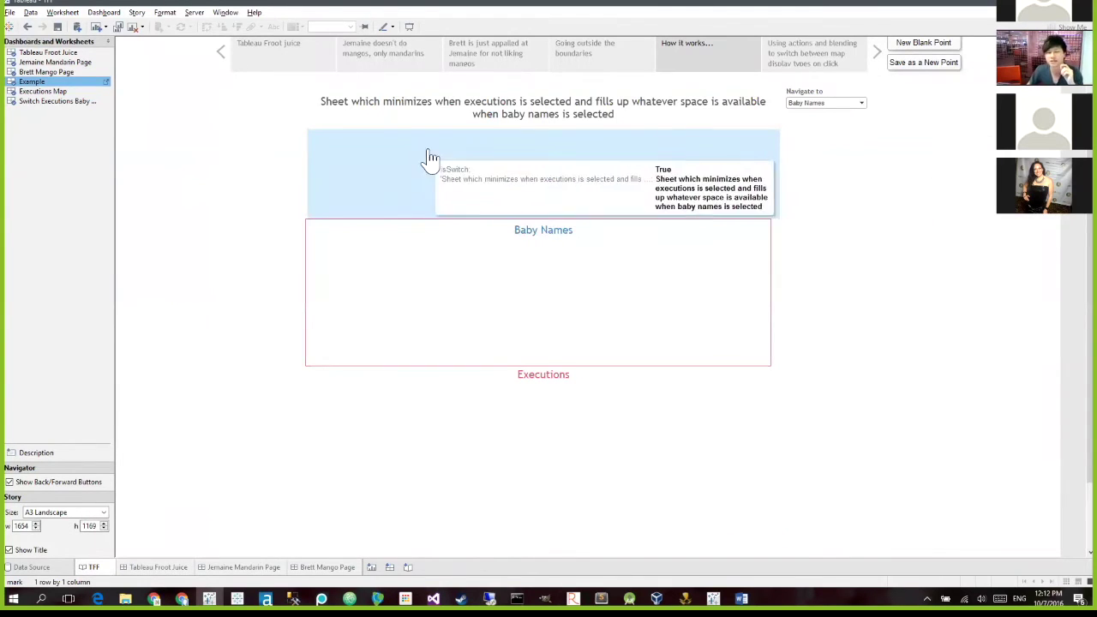
click(789, 102)
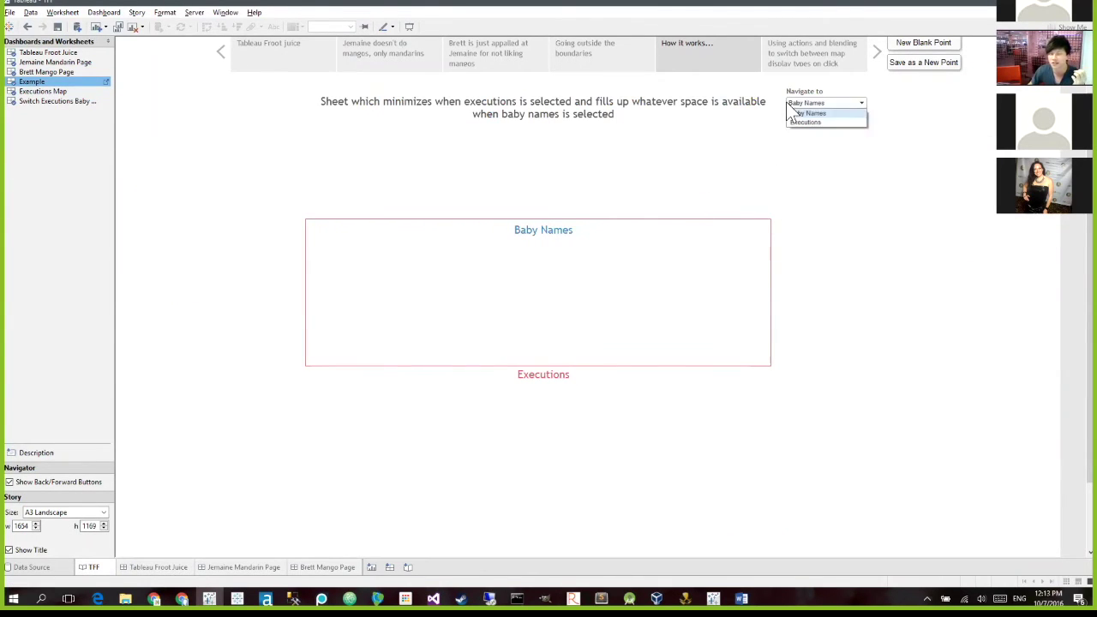
click(786, 122)
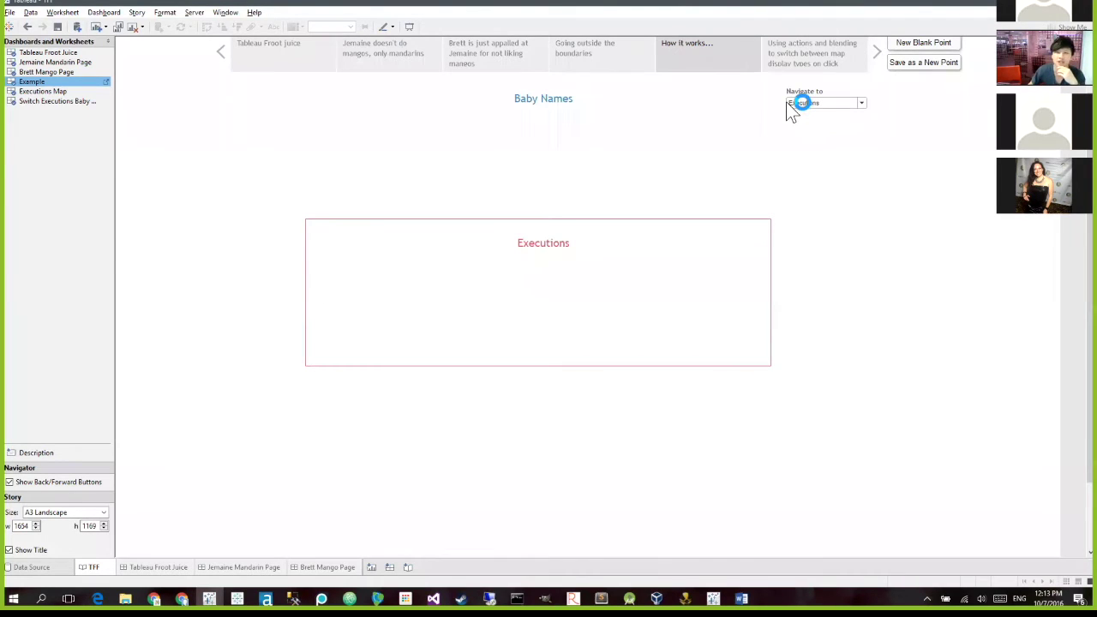
click(785, 104)
click(786, 119)
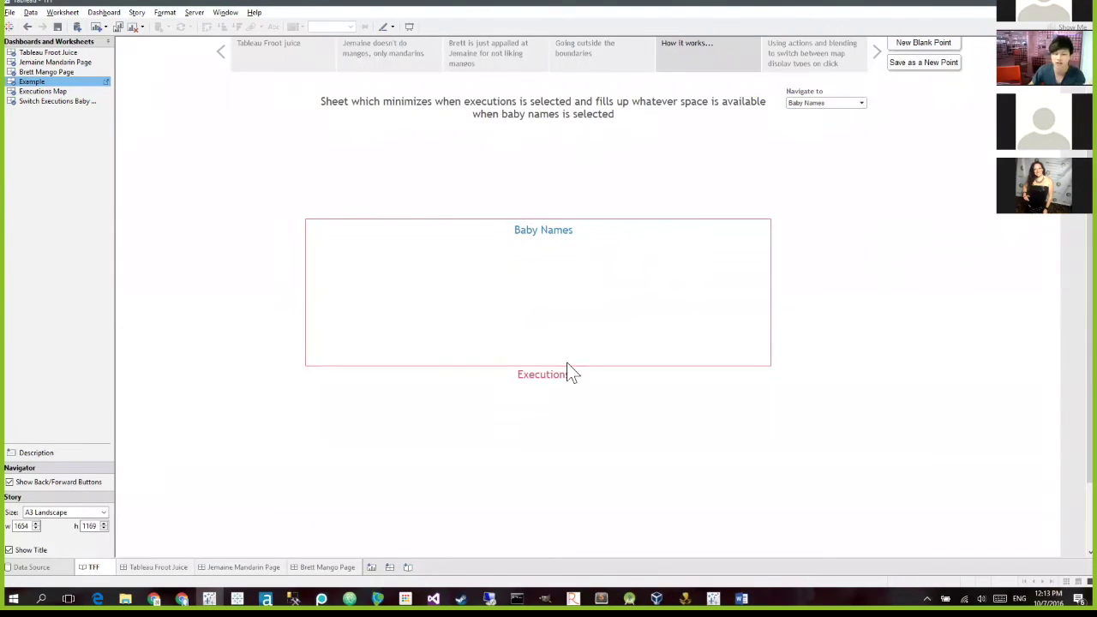